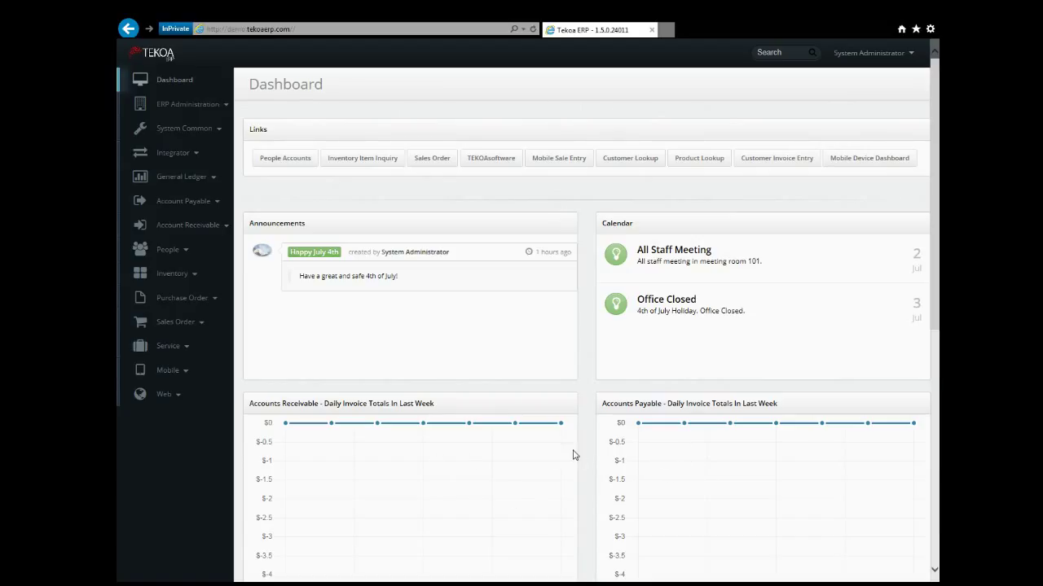
# Review the dashboard's announcements, calendar, invoice charts, open order figures and inventory transaction chart
pyautogui.scroll(-1, 516, 461)
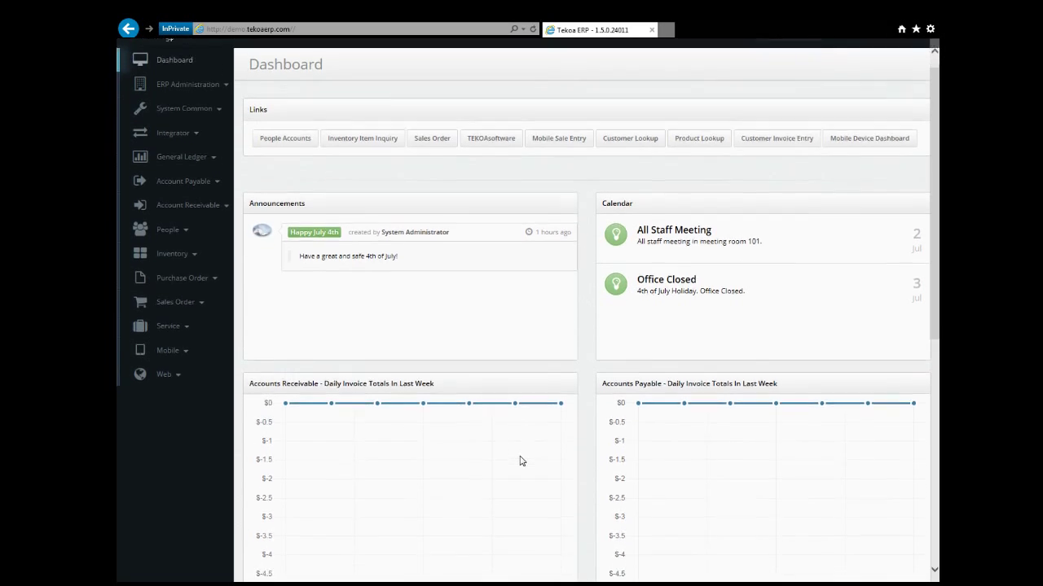
pyautogui.scroll(-3, 521, 461)
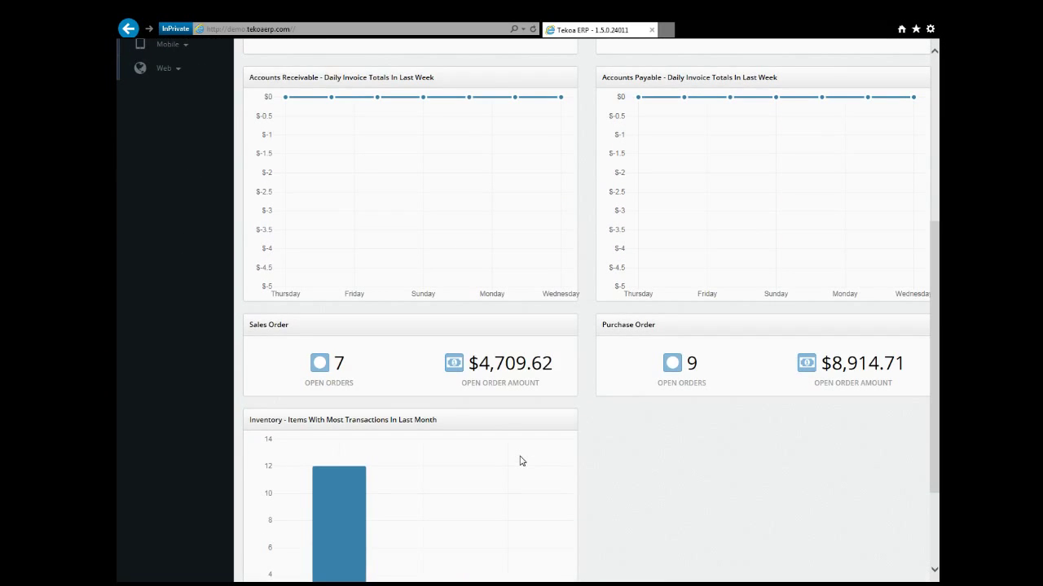
pyautogui.scroll(-2, 521, 461)
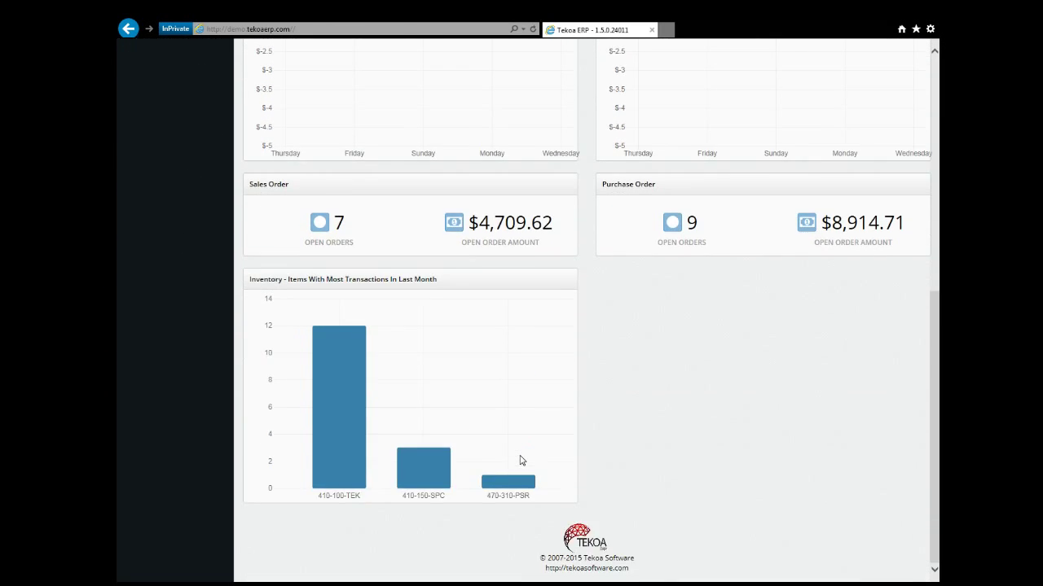
pyautogui.scroll(6, 521, 461)
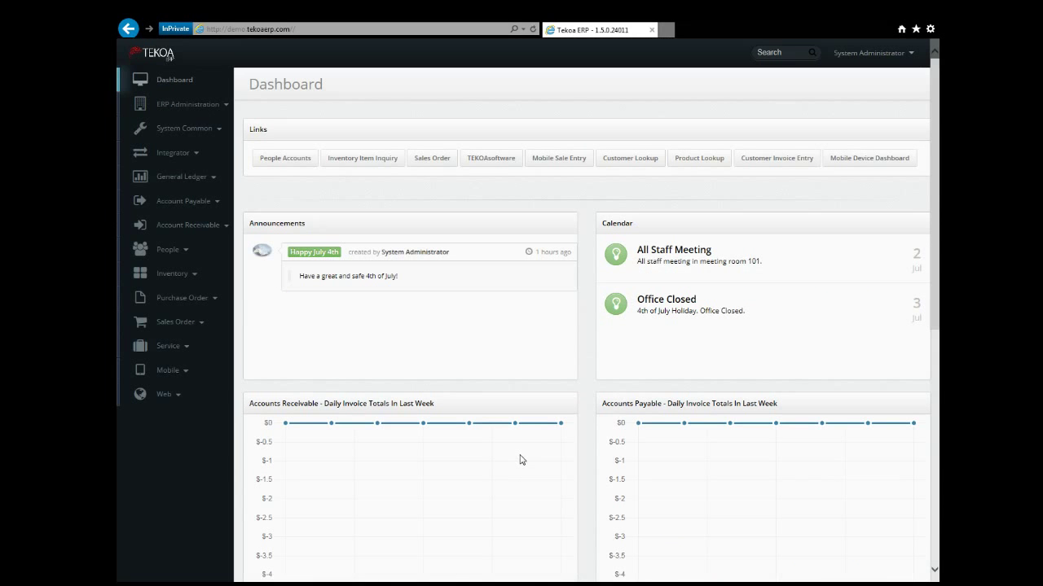
# Look over the functions offered in the ERP Administration, System Common and Integrator modules
pyautogui.click(193, 108)
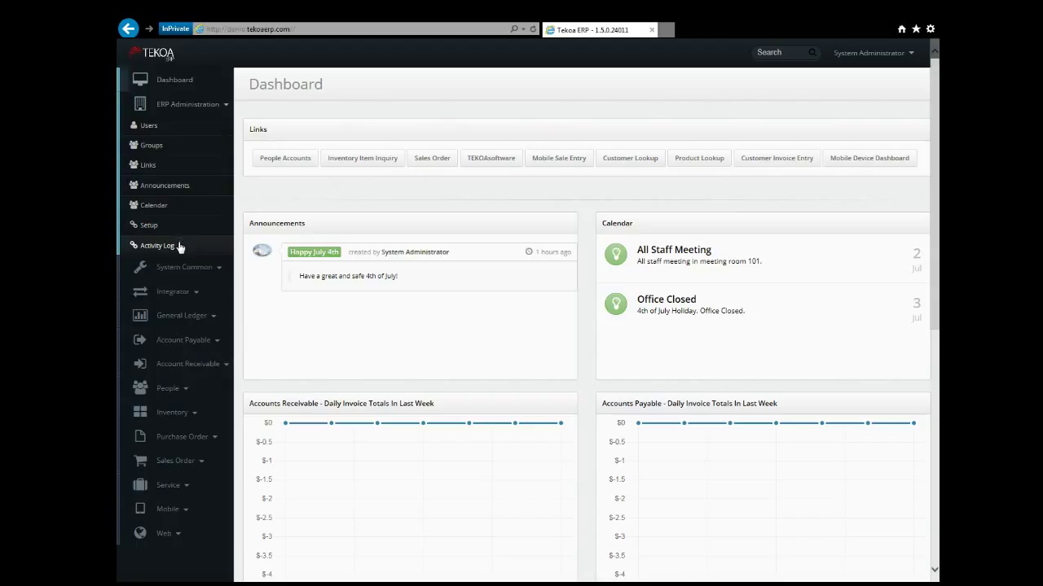
pyautogui.click(191, 106)
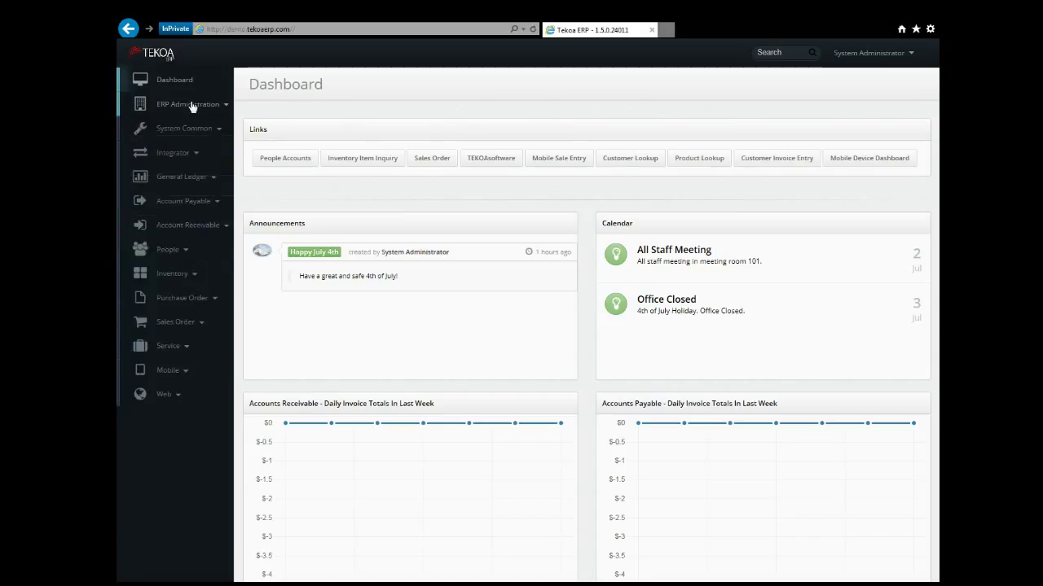
pyautogui.click(193, 129)
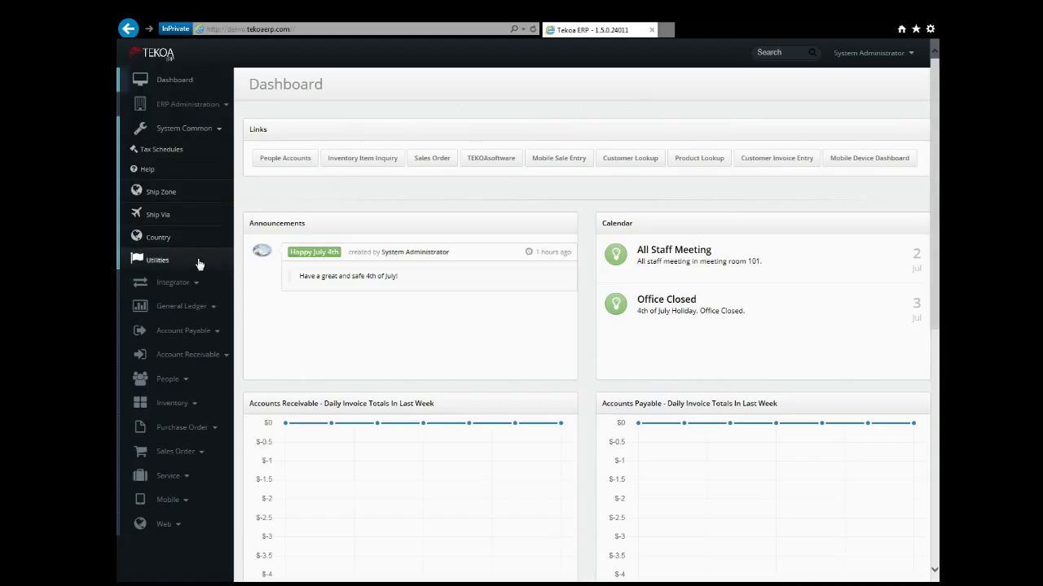
pyautogui.click(206, 130)
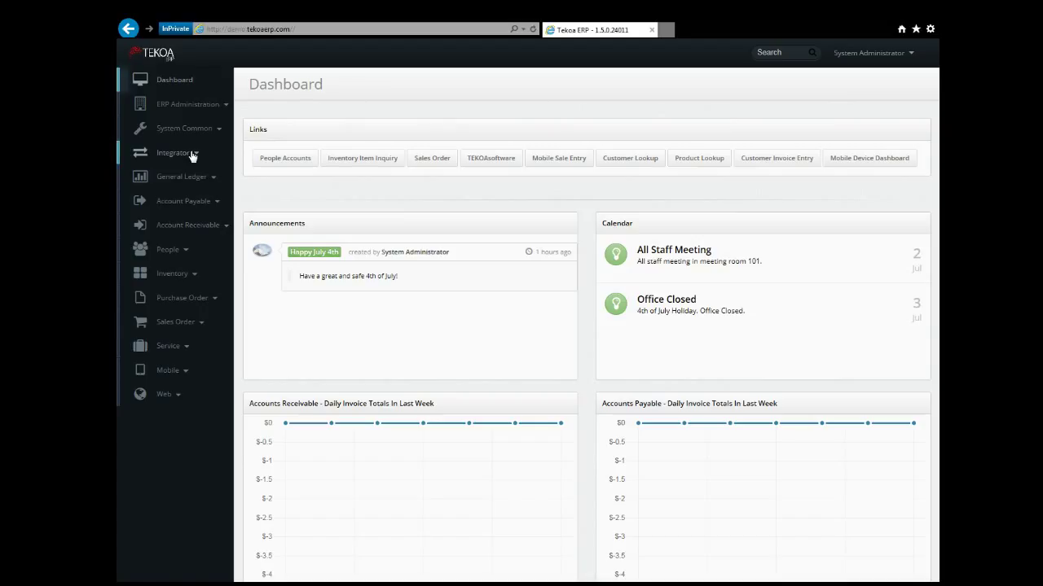
pyautogui.click(192, 156)
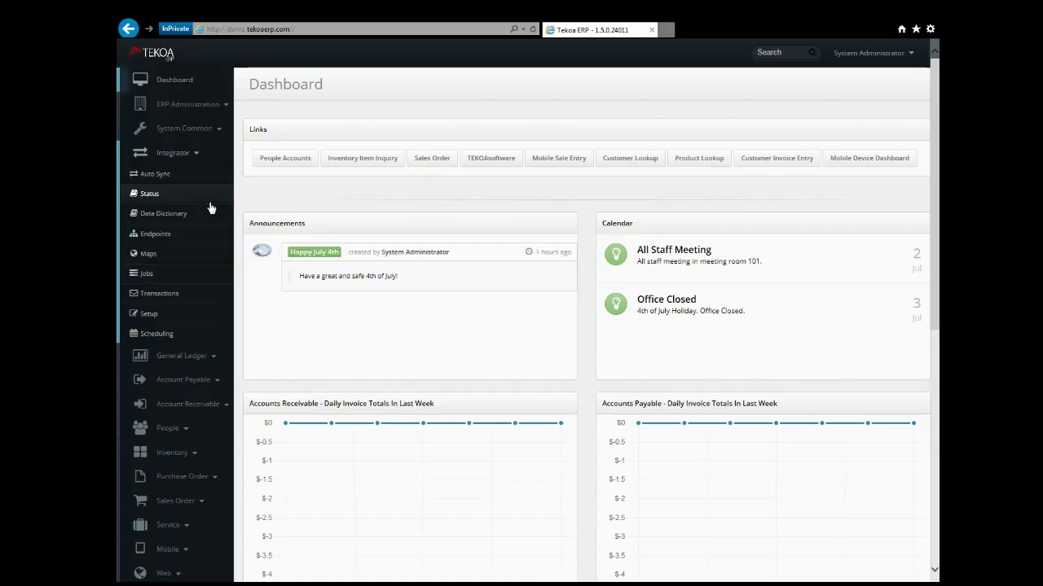
pyautogui.click(206, 160)
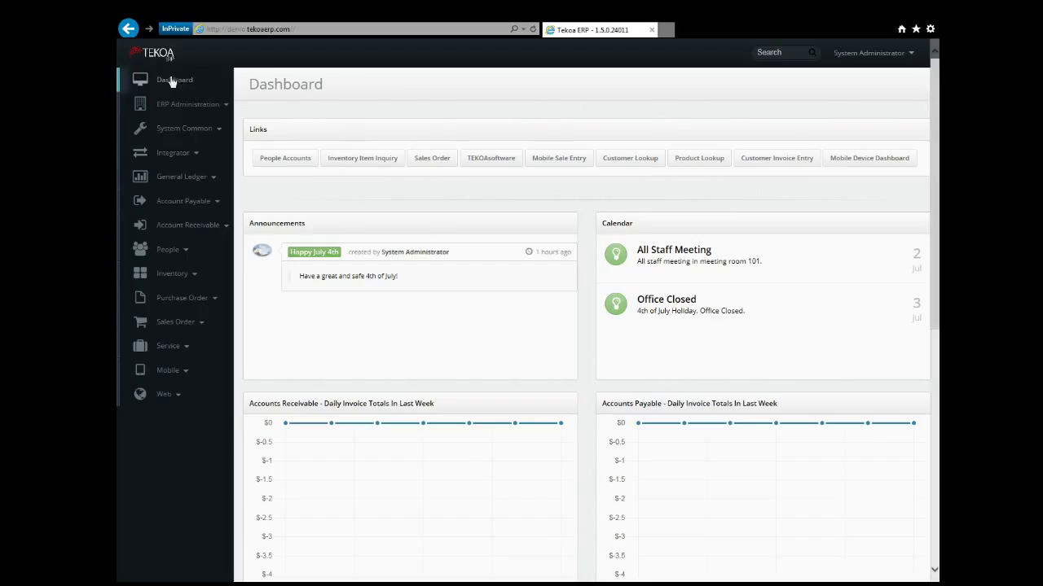
# Open the General Ledger account list and look over the other General Ledger functions
pyautogui.click(213, 182)
pyautogui.click(195, 205)
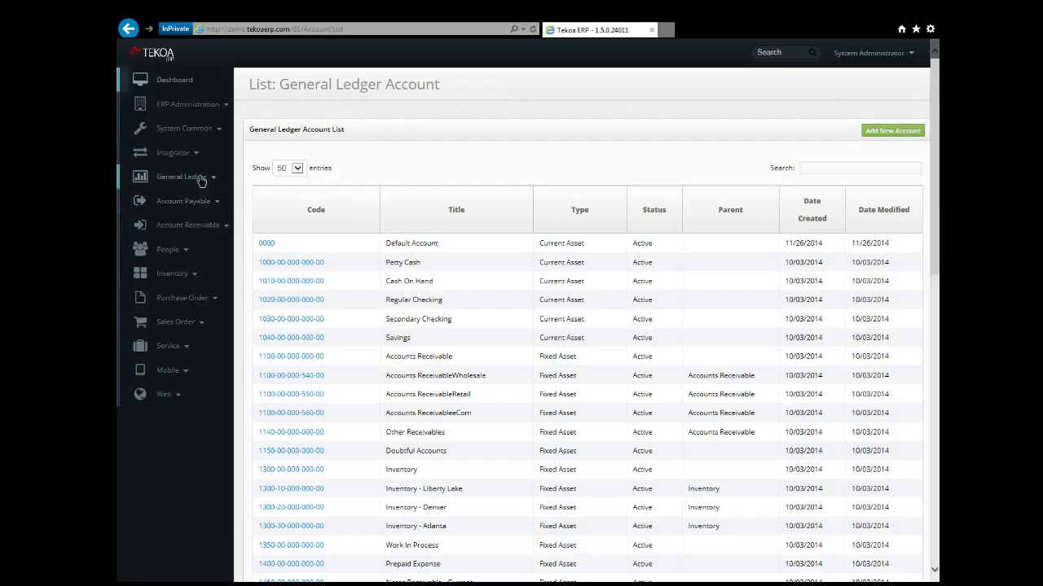
pyautogui.click(201, 177)
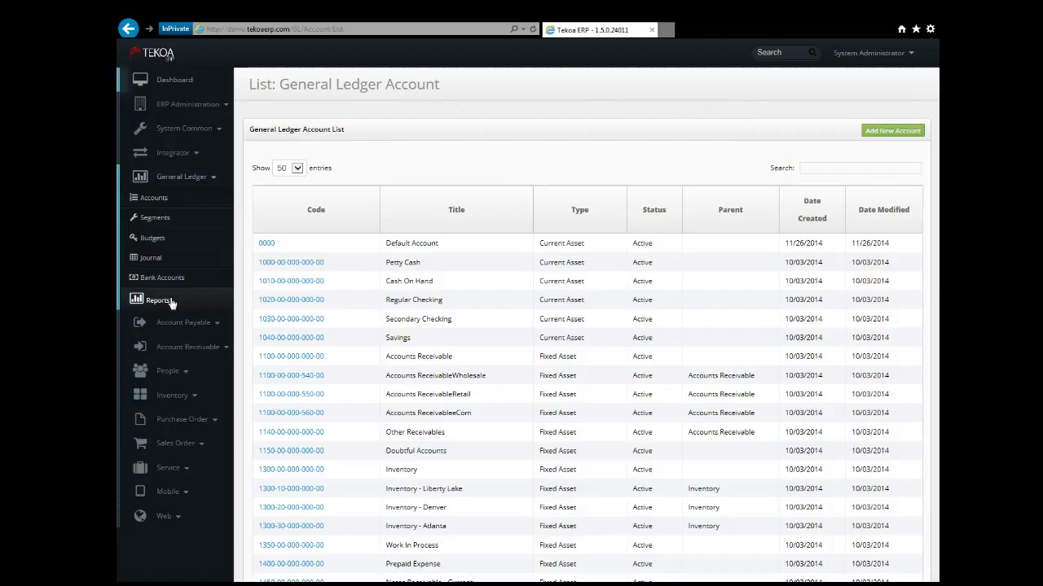
pyautogui.click(168, 175)
# Open the Account Payable dashboard with its aging invoices and look over the module's other functions
pyautogui.click(169, 201)
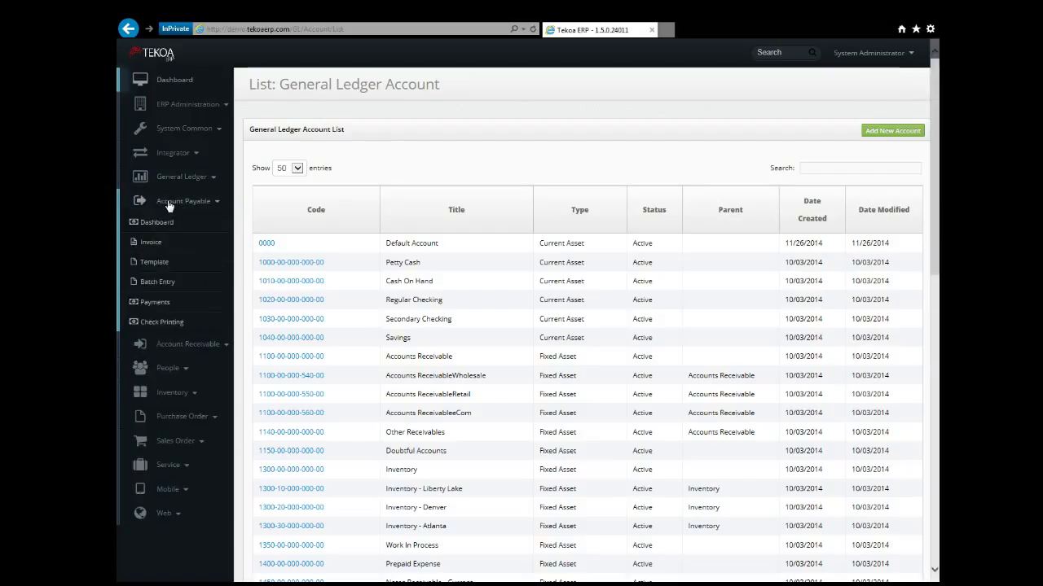
pyautogui.click(166, 222)
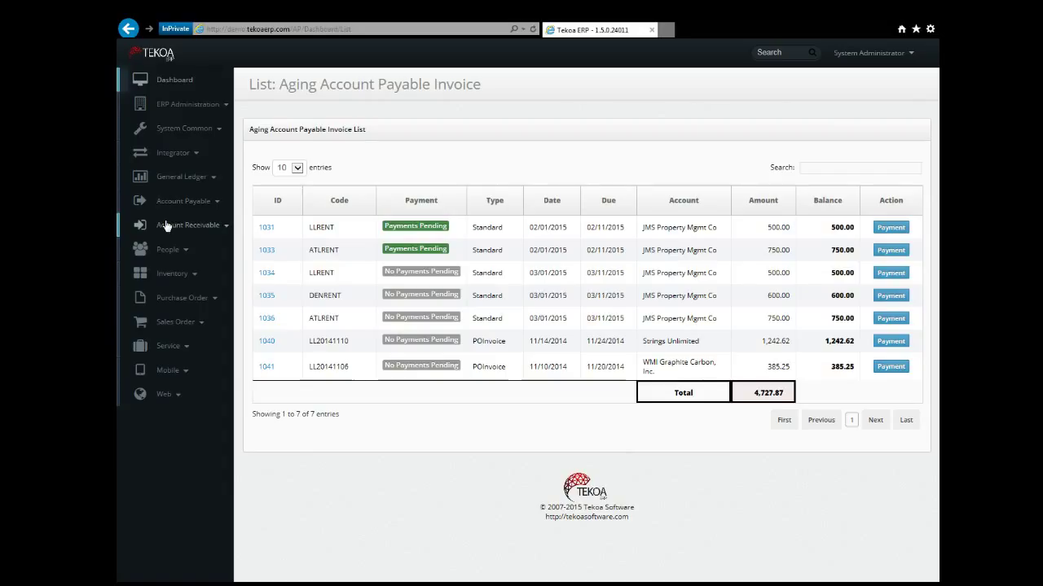
pyautogui.click(186, 202)
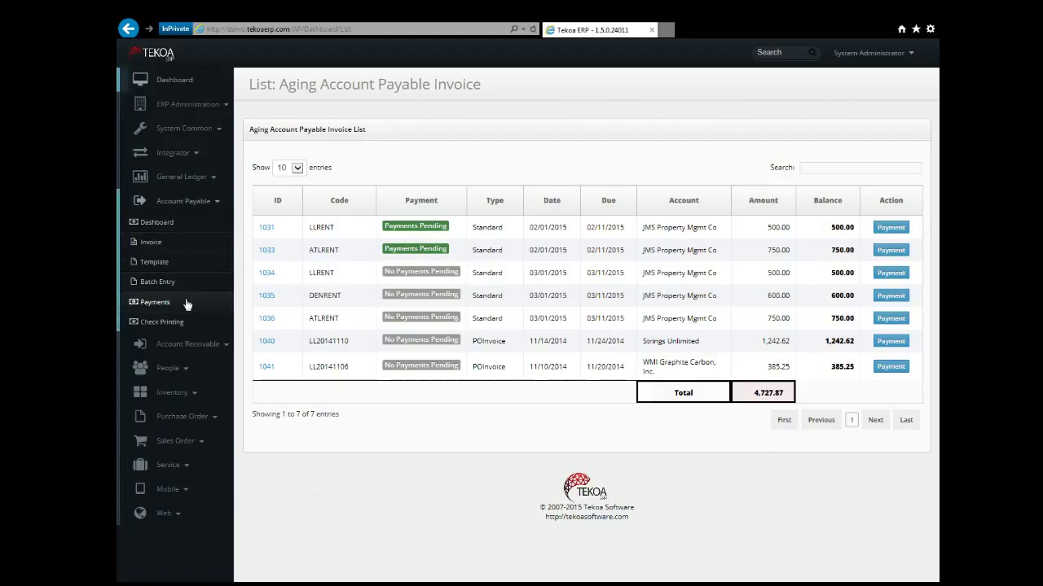
pyautogui.click(201, 201)
# Open the Account Receivable dashboard with its aging invoices and look over the module's other functions
pyautogui.click(183, 225)
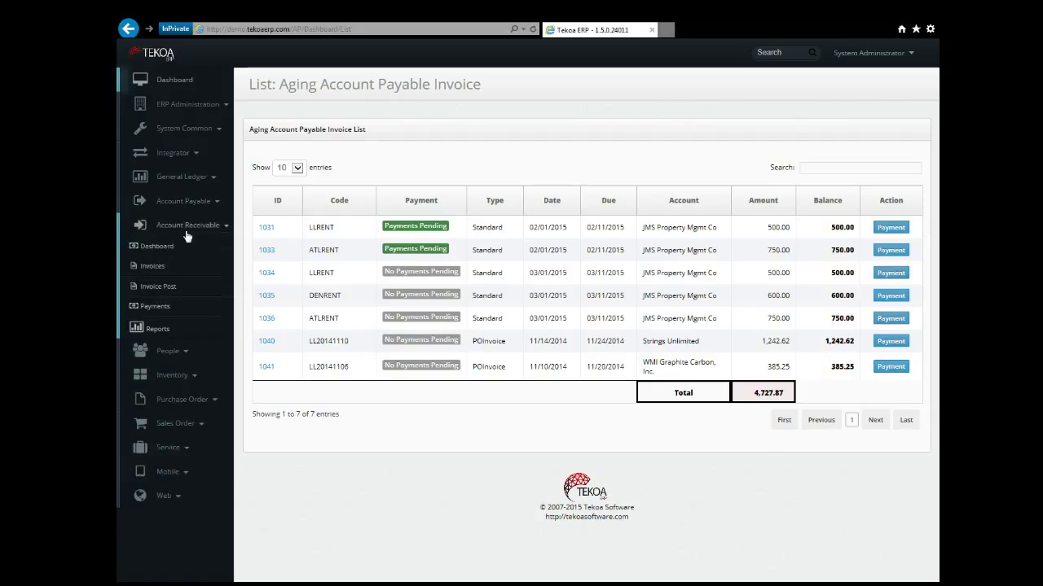
pyautogui.click(183, 246)
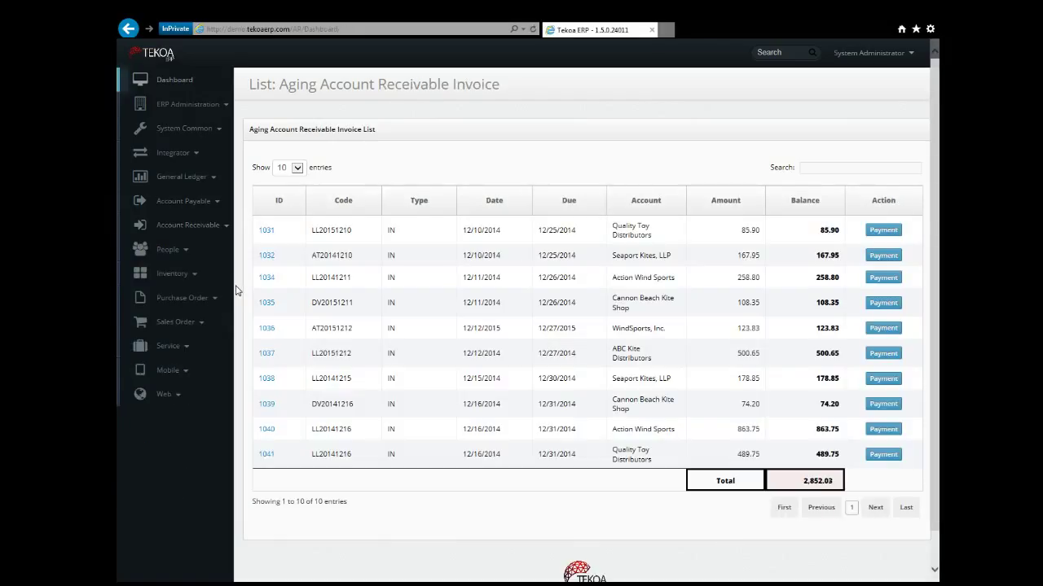
pyautogui.click(214, 225)
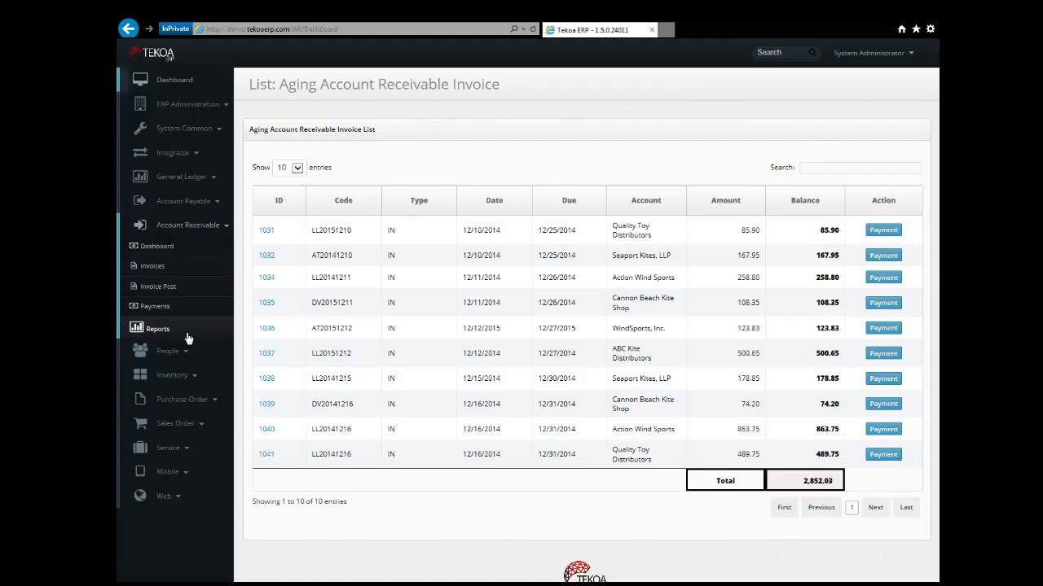
pyautogui.click(192, 230)
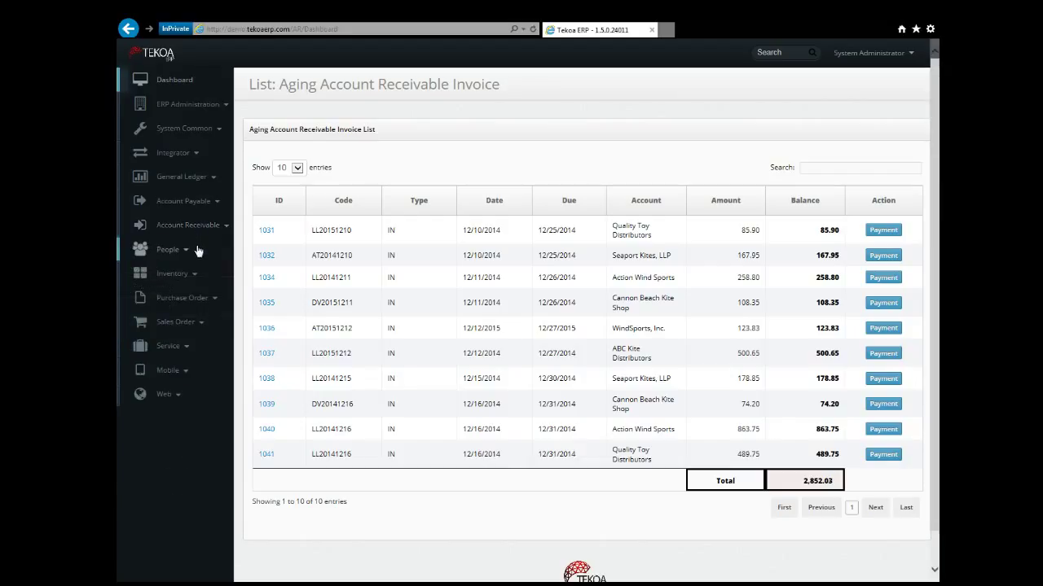
# View the ABC Kite Distributors record from the People accounts list and look over the People module's functions
pyautogui.click(195, 253)
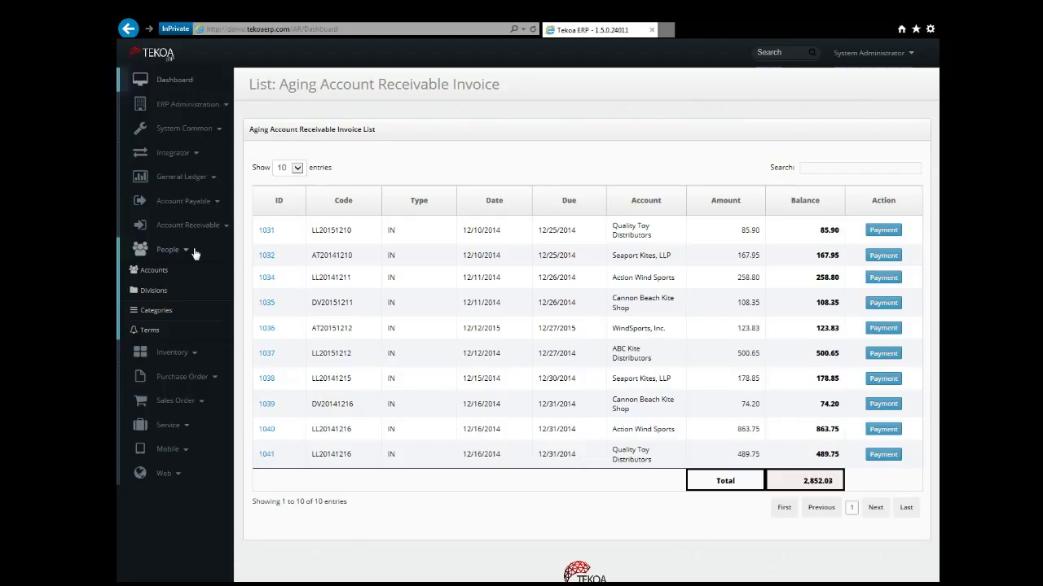
pyautogui.click(151, 277)
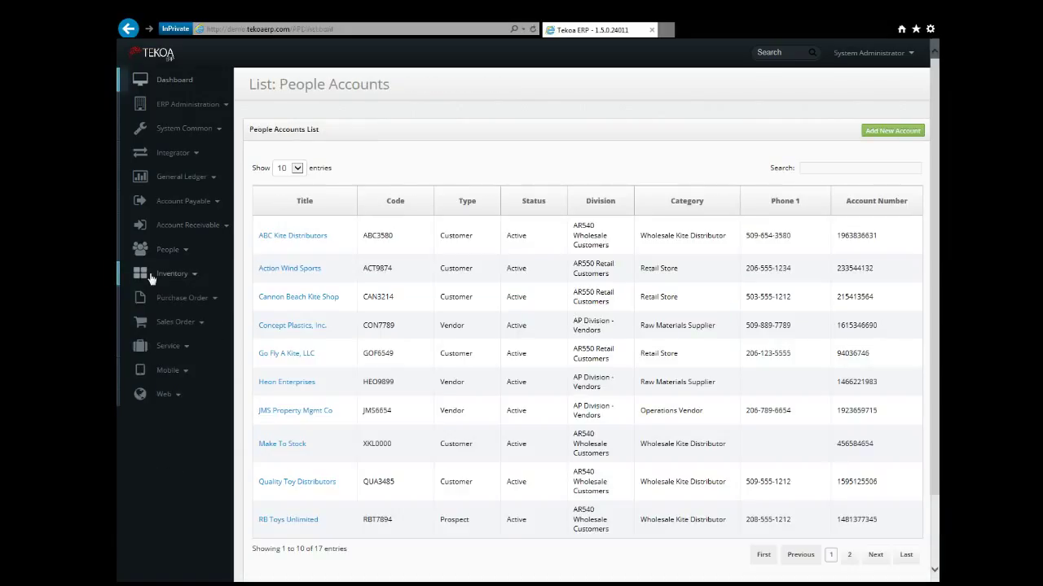
pyautogui.click(167, 250)
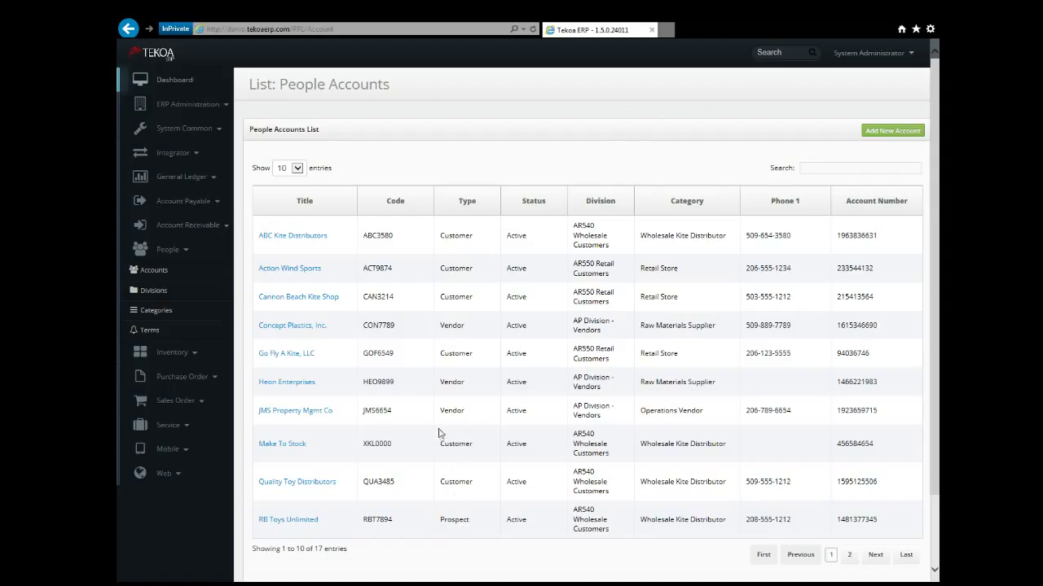
pyautogui.click(311, 237)
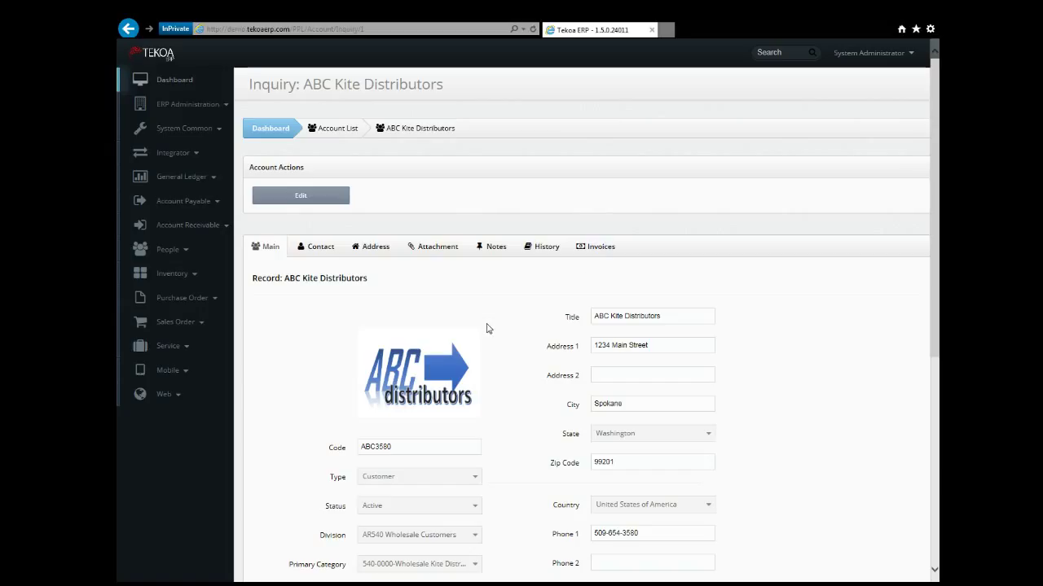
pyautogui.click(181, 254)
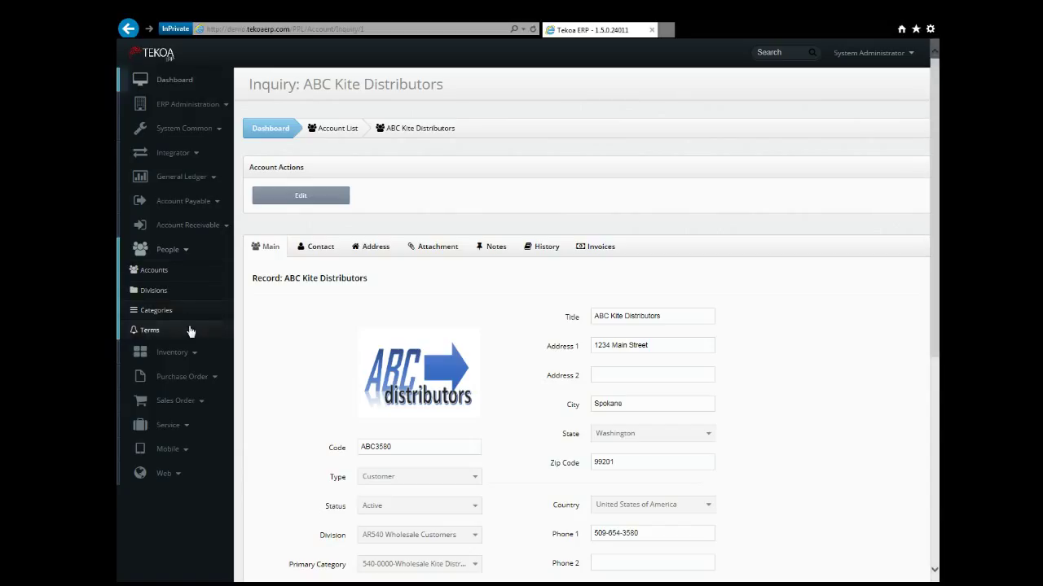
pyautogui.click(186, 253)
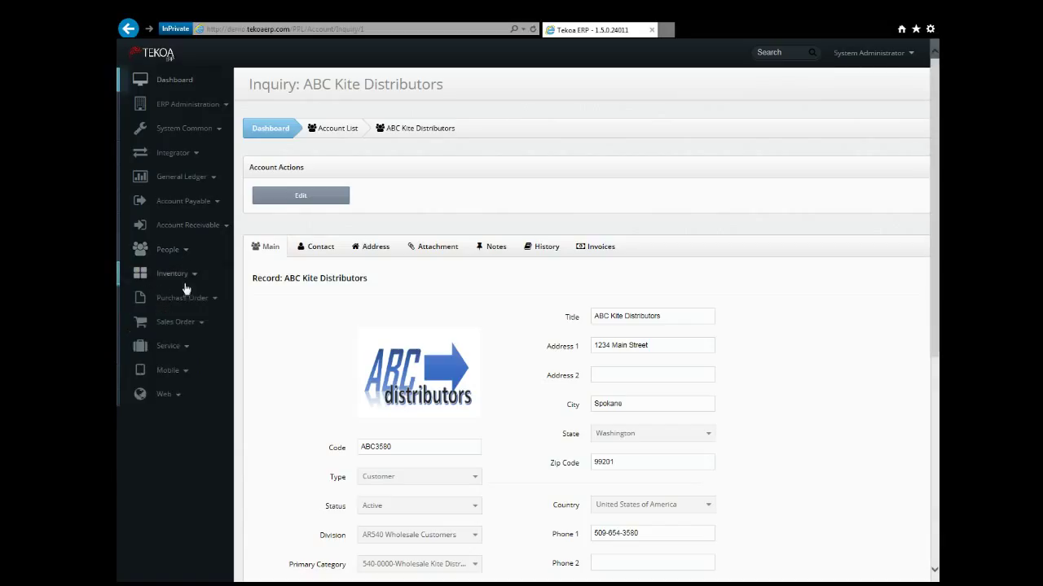
# Open the inquiry for inventory item 450-170-LFO, the Tekoa Diamond 170 Kite - Color Option, from the item list
pyautogui.click(186, 275)
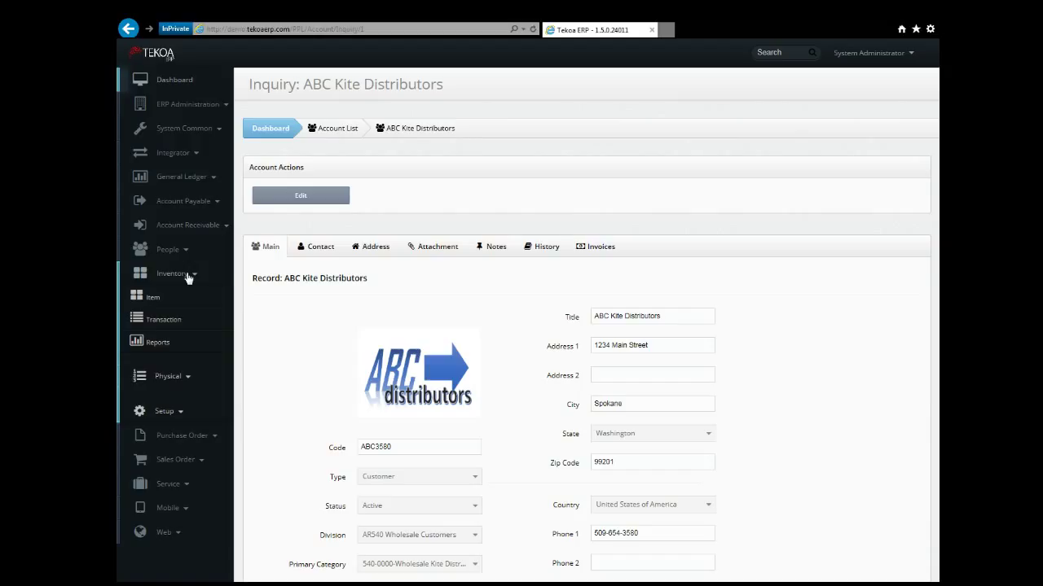
pyautogui.click(151, 296)
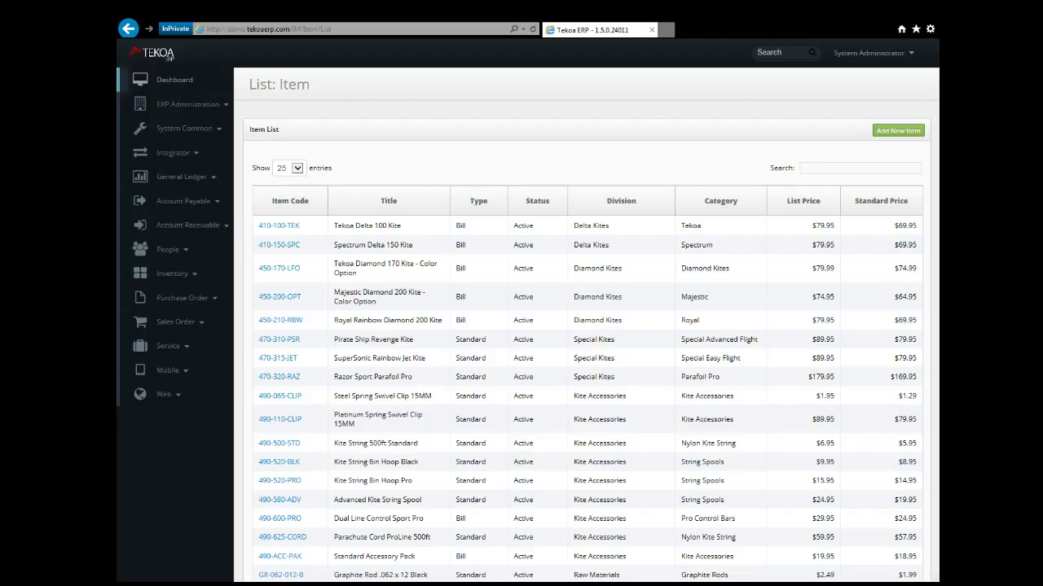
pyautogui.click(291, 268)
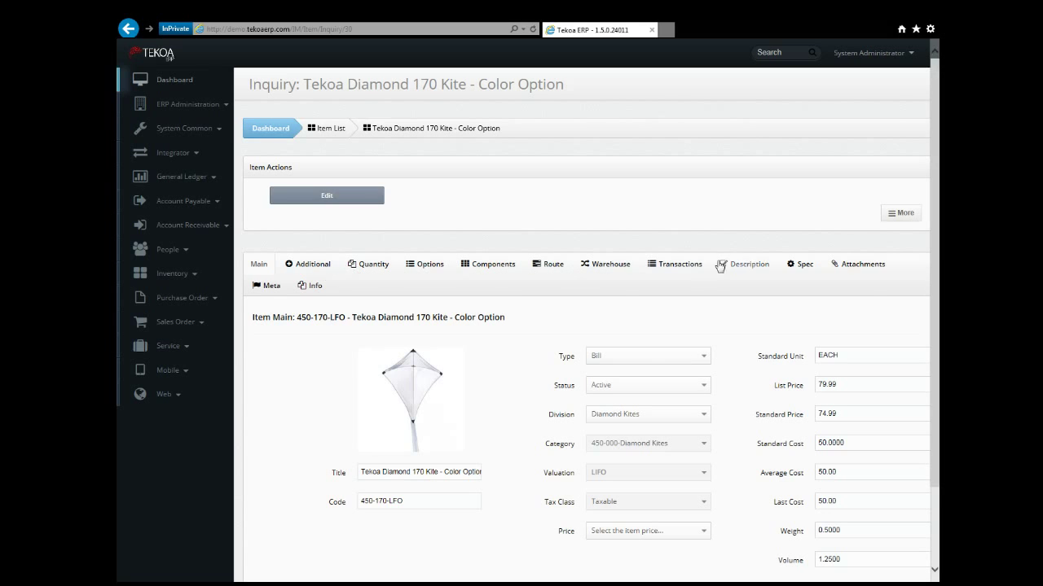
# Review the kite item's additional attributes, including its UPC, and its quantities per warehouse
pyautogui.click(324, 266)
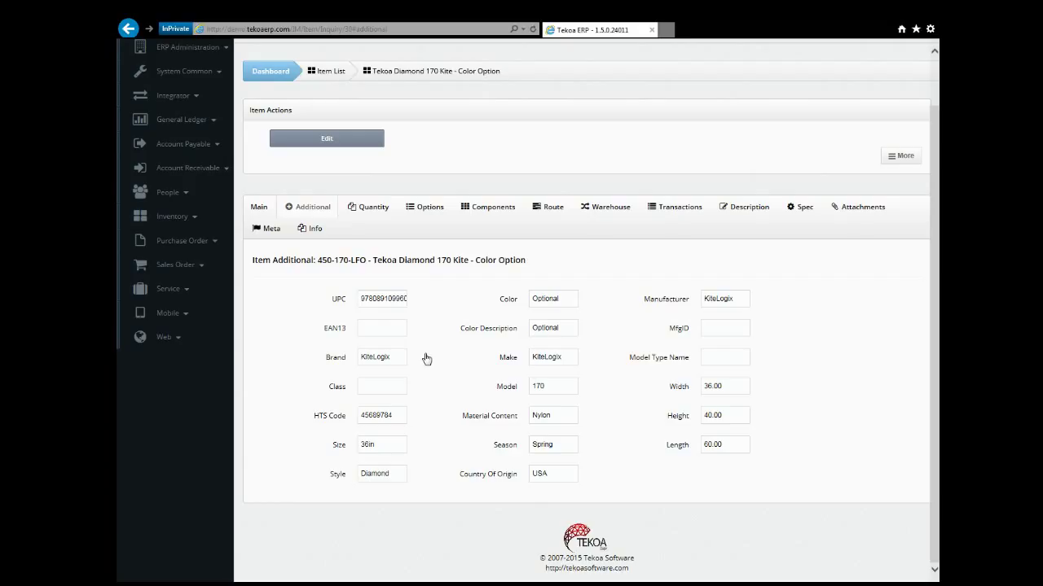
pyautogui.click(398, 304)
pyautogui.click(368, 209)
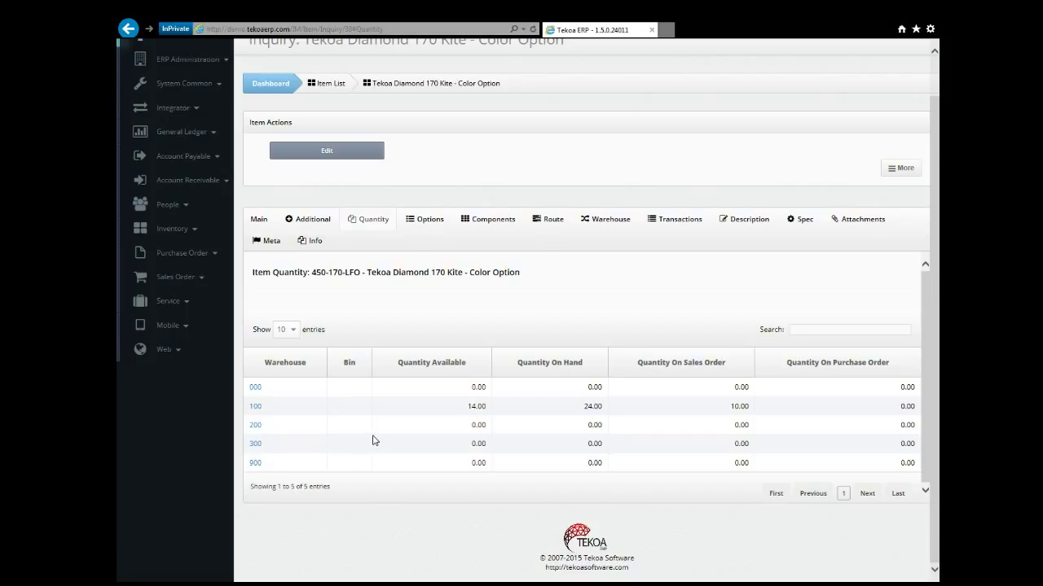
# Examine the kite item's option groups and main details, along with its components and production route
pyautogui.click(424, 220)
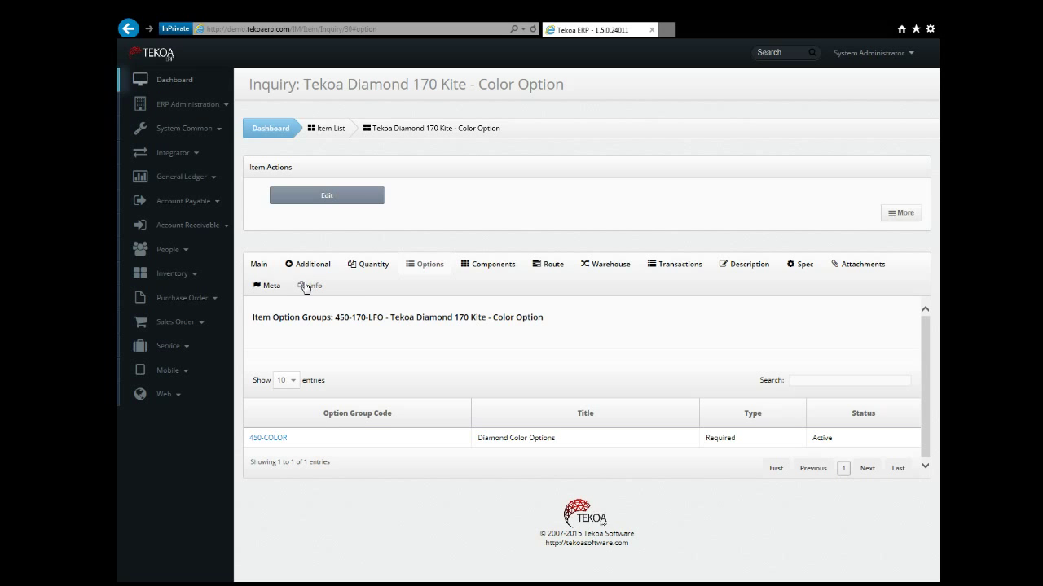
pyautogui.click(259, 265)
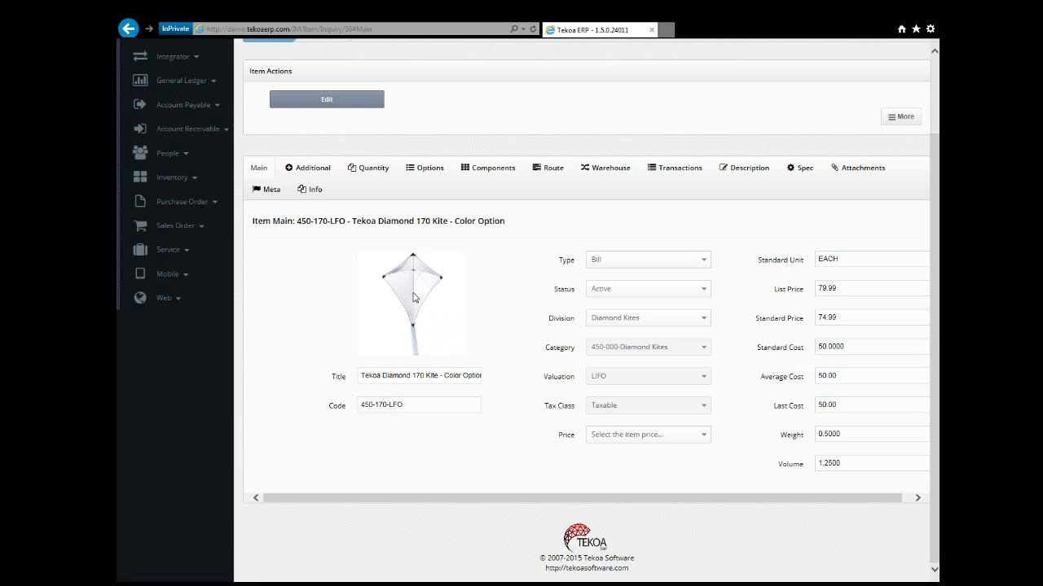
pyautogui.click(424, 167)
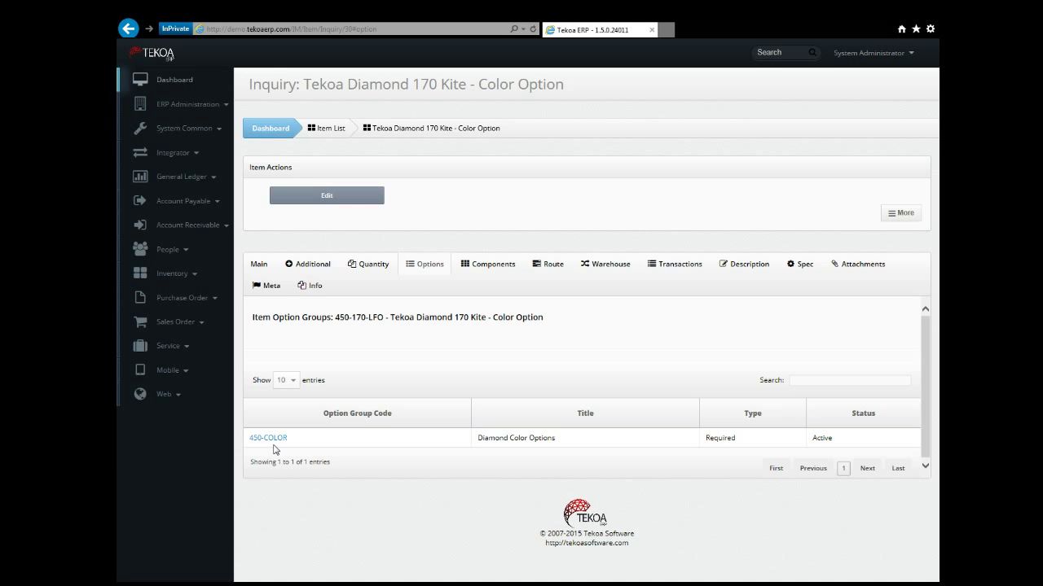
pyautogui.click(480, 266)
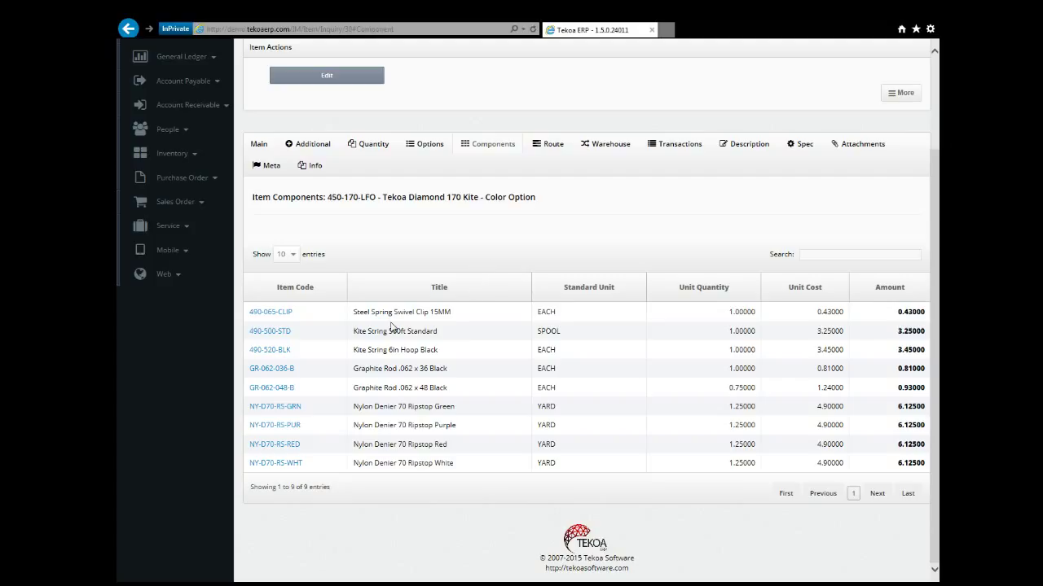
pyautogui.click(547, 144)
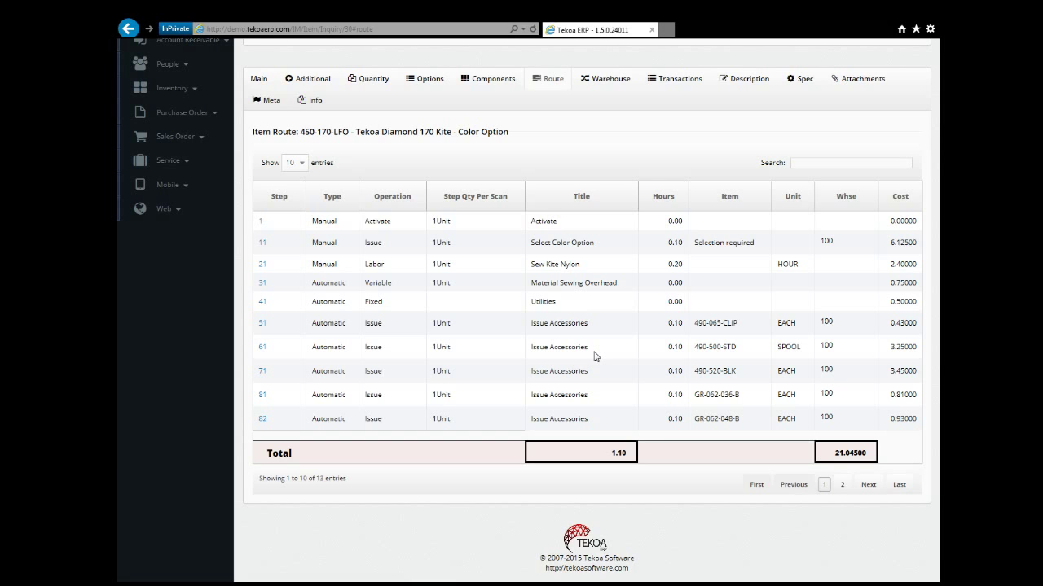
# Check the kite item's warehouse settings and look over the Inventory module's functions, including its setup options
pyautogui.click(612, 80)
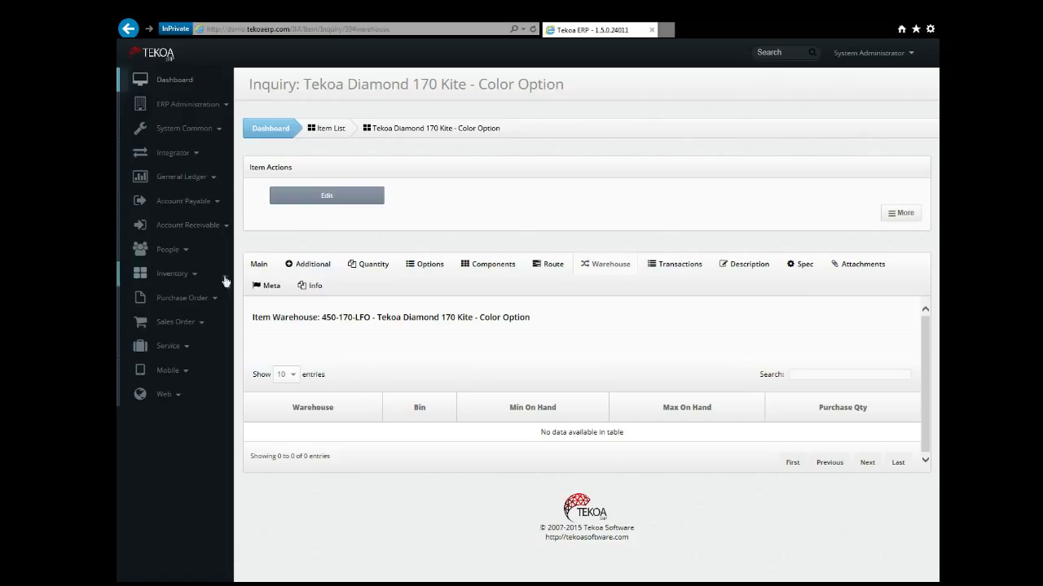
pyautogui.click(195, 276)
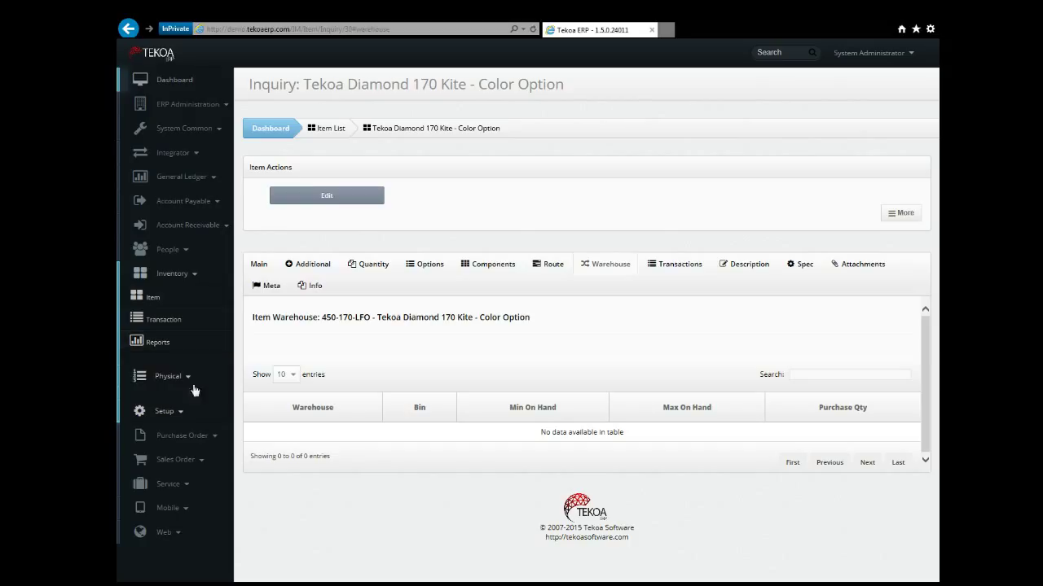
pyautogui.click(189, 419)
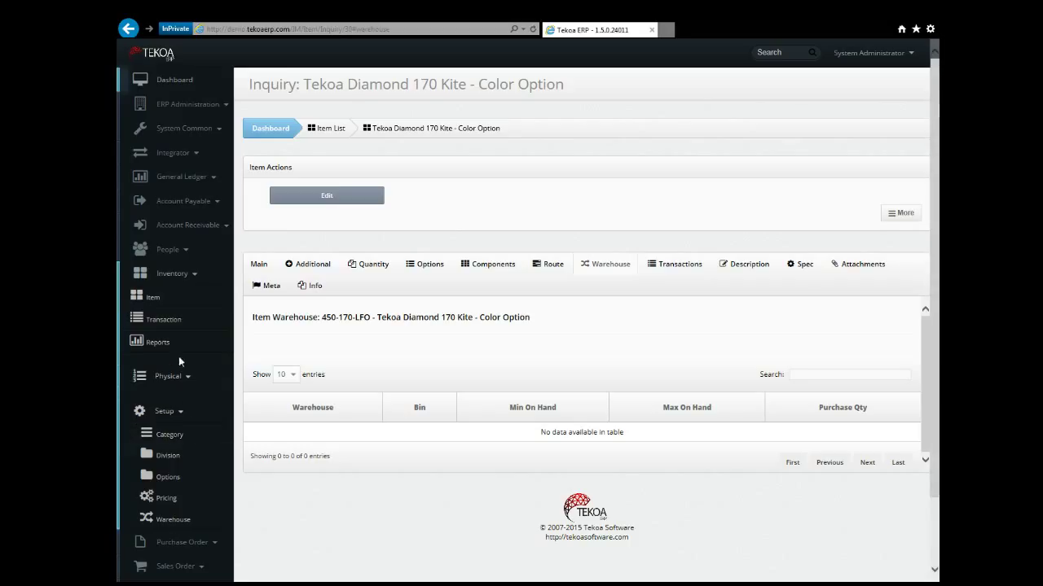
pyautogui.click(184, 275)
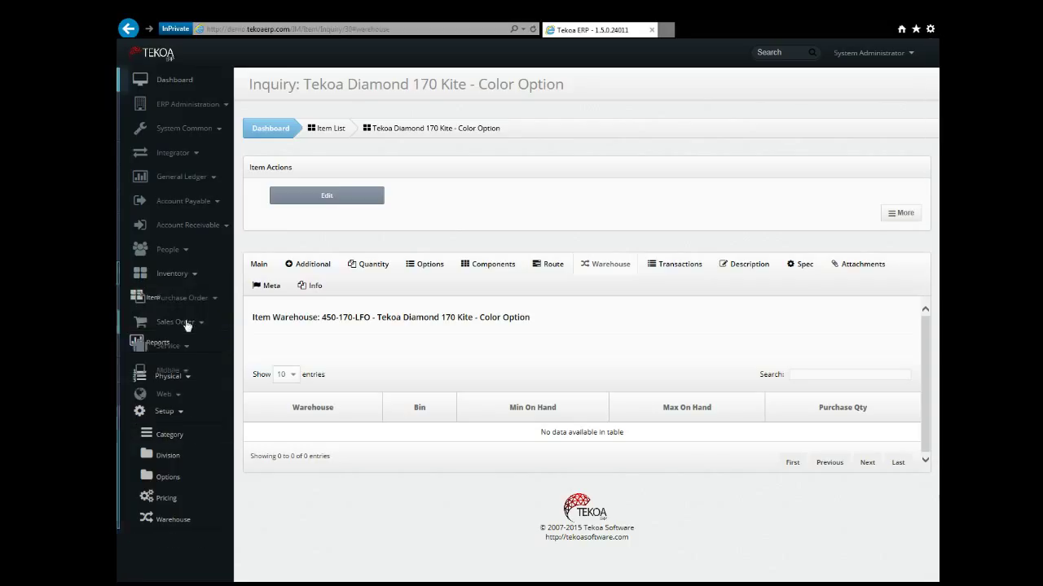
# View the purchase order list and look over the Purchase Order module's receiving functions
pyautogui.click(185, 297)
pyautogui.click(151, 318)
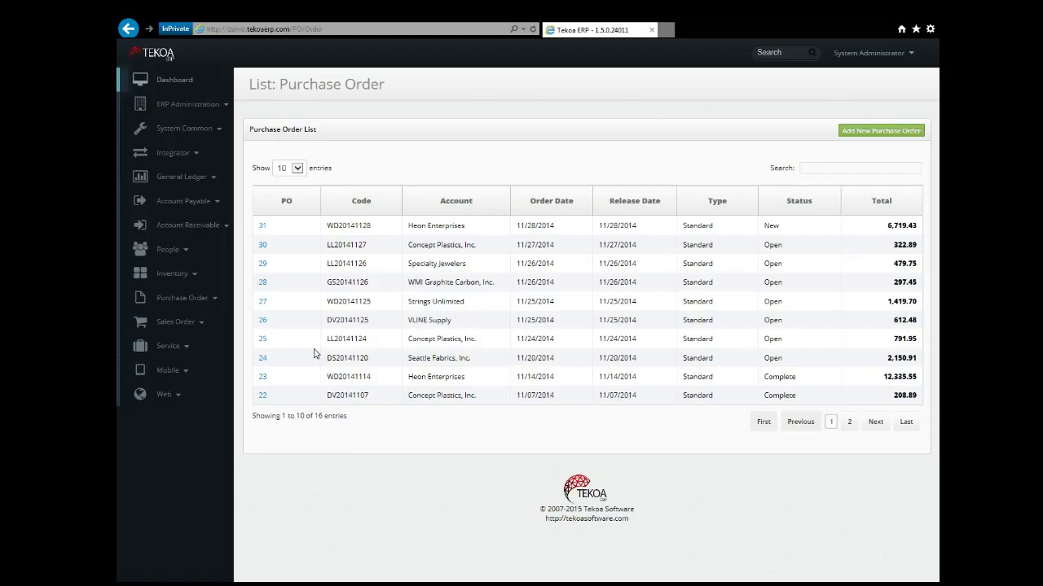
pyautogui.click(189, 303)
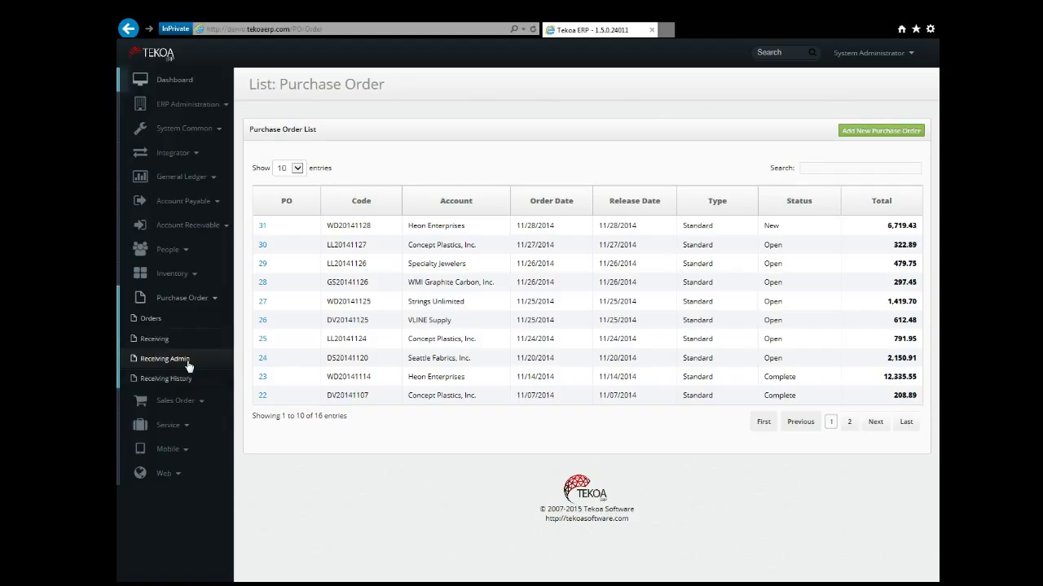
pyautogui.click(180, 298)
# Open the ABC Kite Distributors sales order dated 03/04/2015 from the sales order list and view its billing and shipping addresses
pyautogui.click(175, 324)
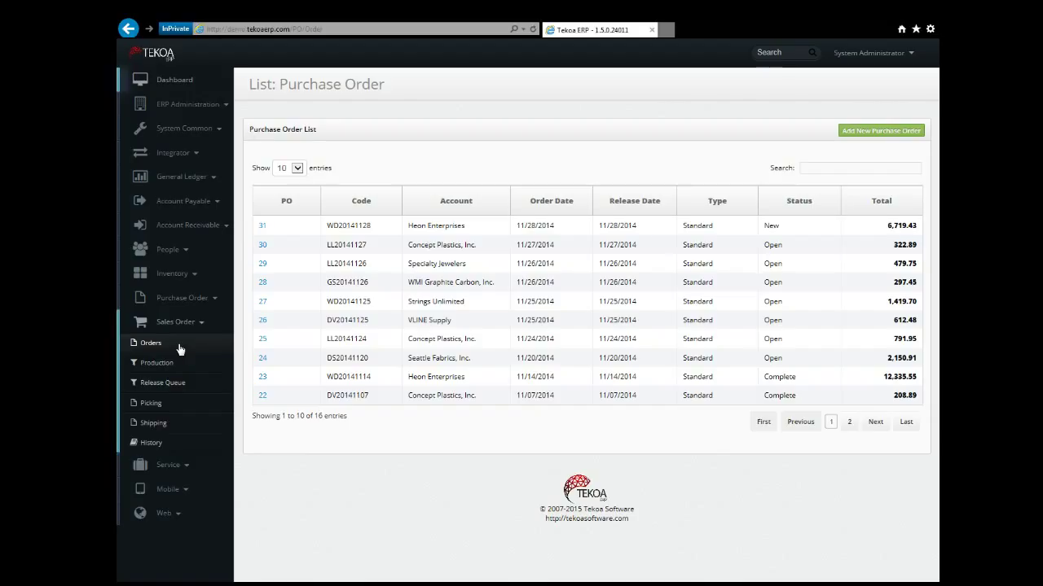
pyautogui.click(180, 349)
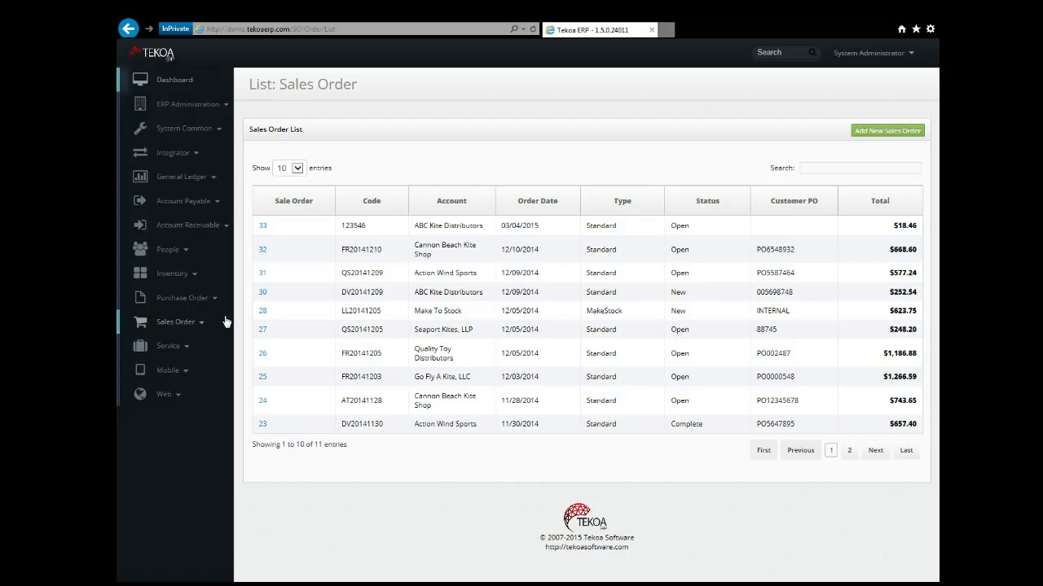
pyautogui.click(263, 234)
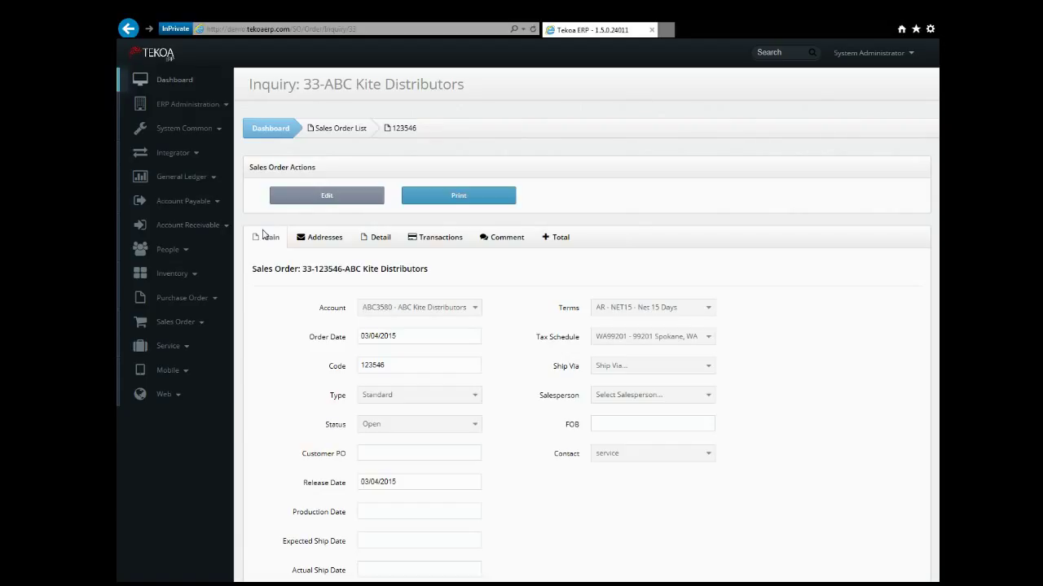
pyautogui.click(314, 241)
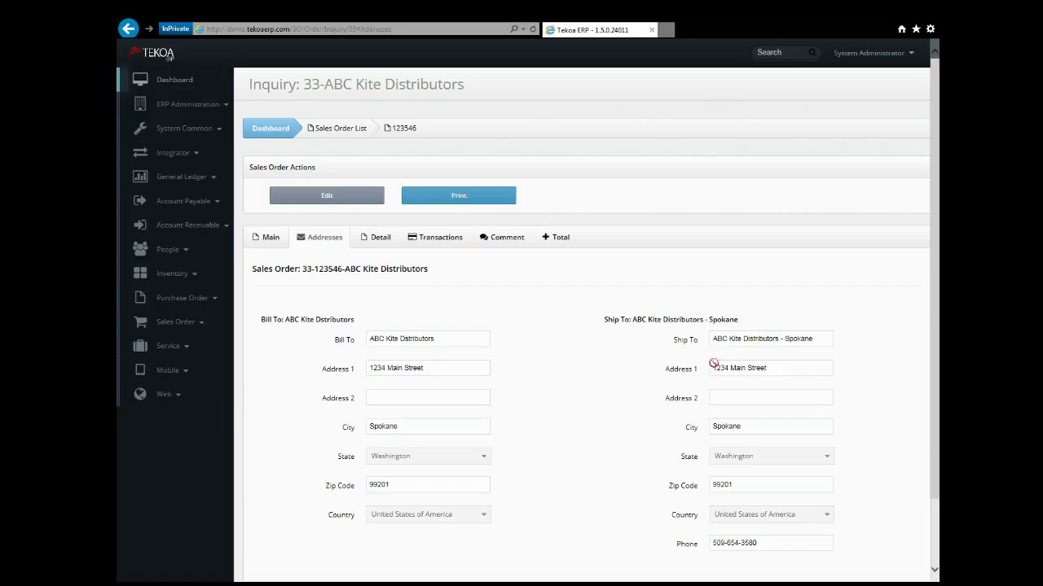
# Inspect the sales order's first Nylon Denier 70 Ripstop Black line in detail and review the order's transactions
pyautogui.click(394, 242)
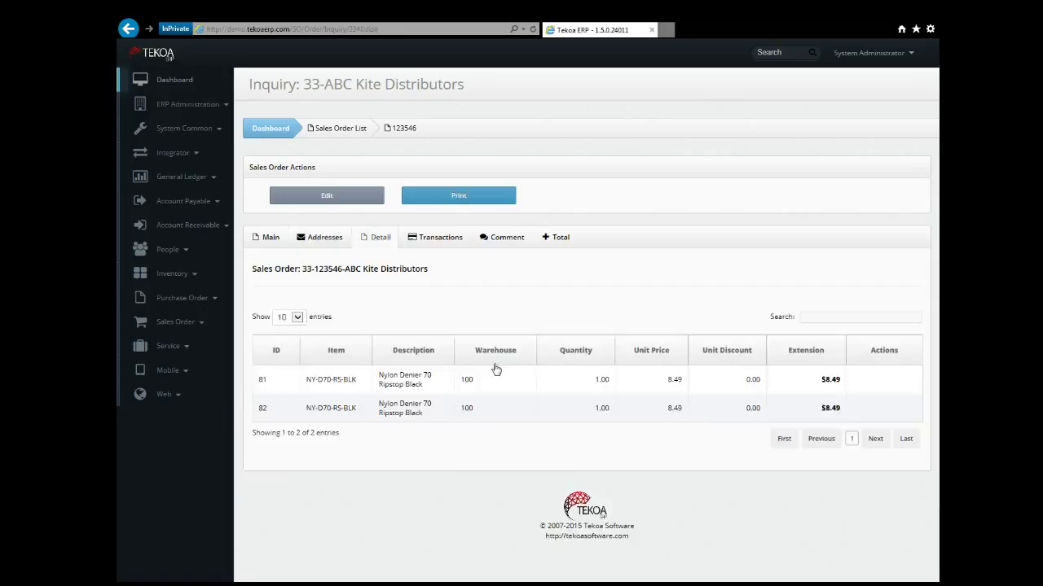
pyautogui.click(406, 386)
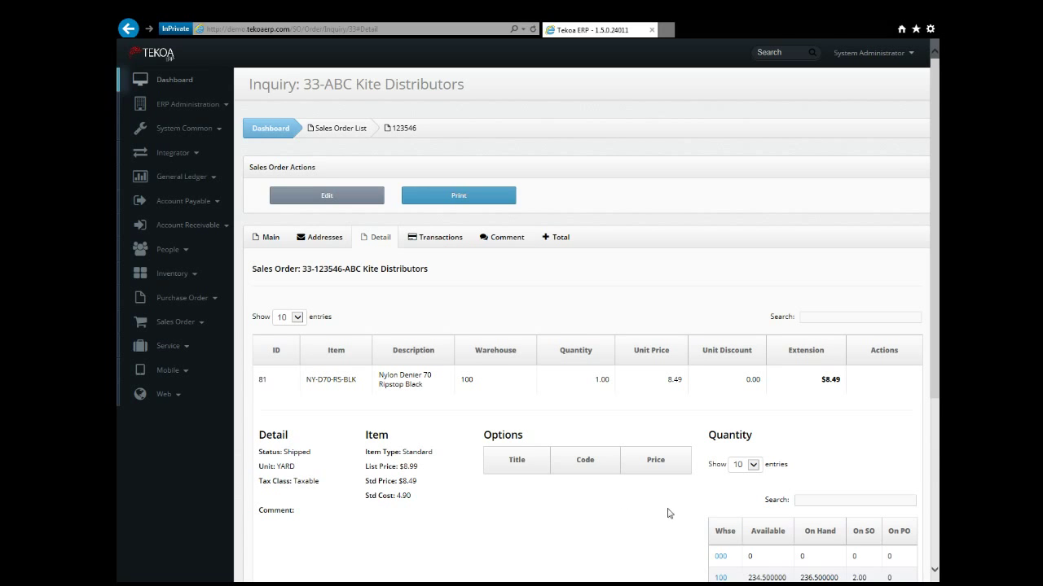
pyautogui.scroll(-3, 737, 542)
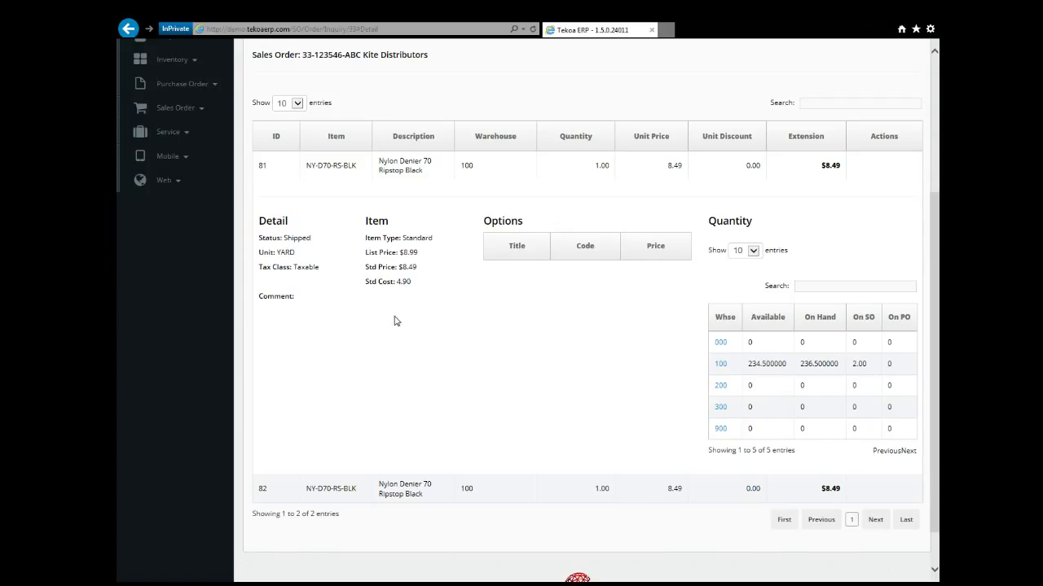
pyautogui.scroll(3, 398, 321)
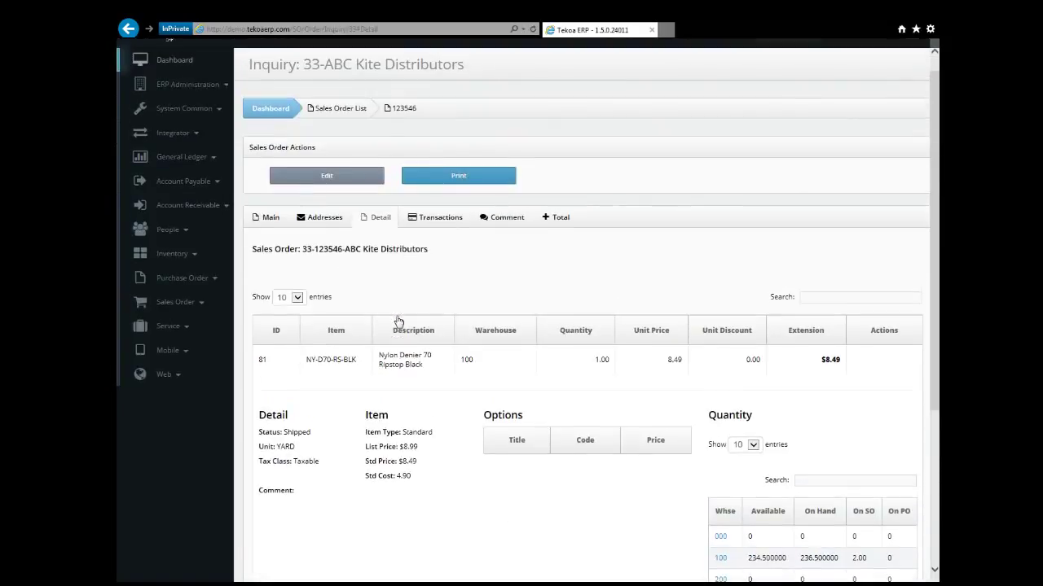
pyautogui.click(482, 359)
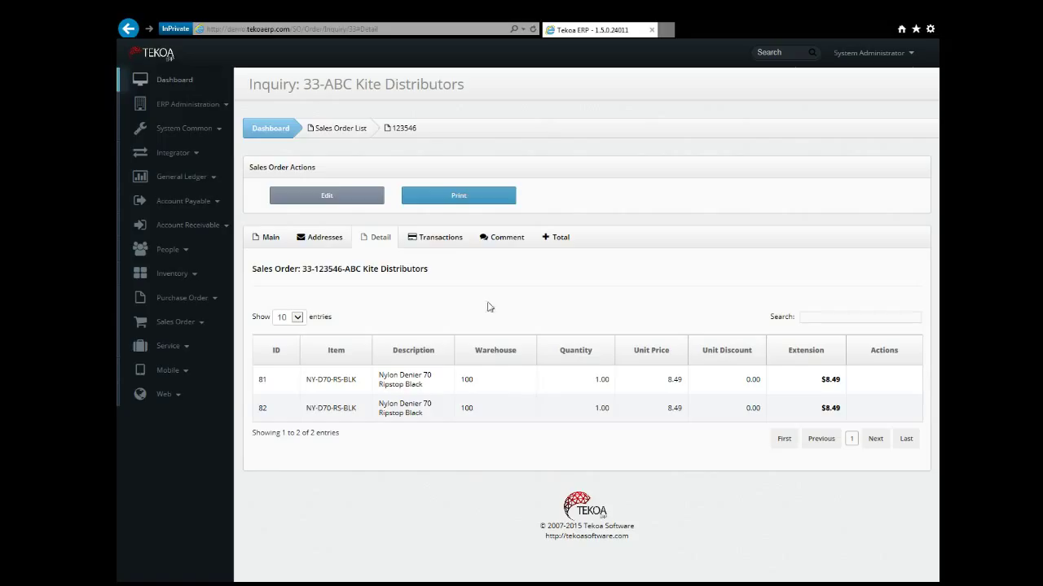
pyautogui.click(441, 244)
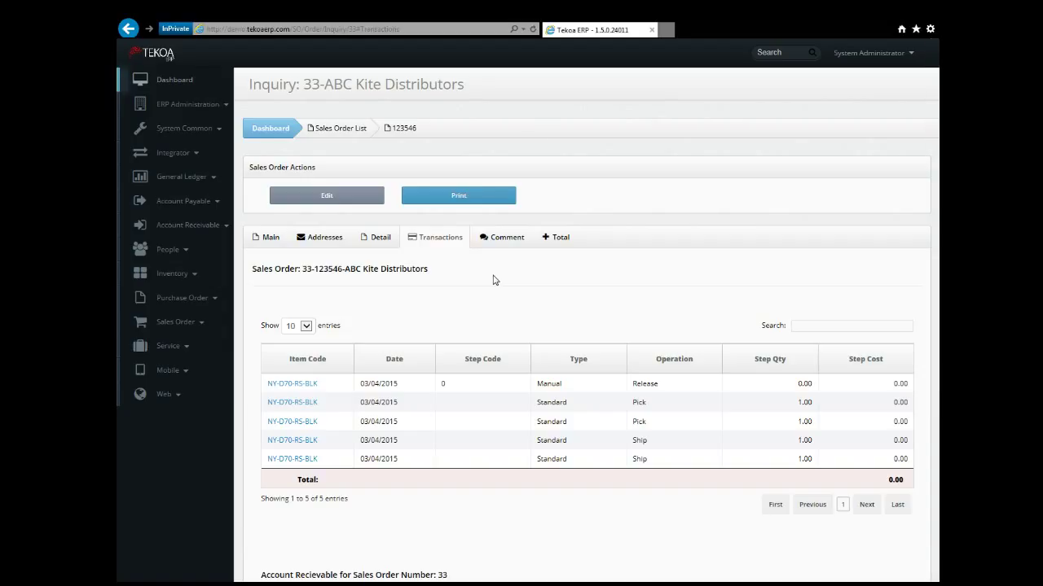
# View the Liberty Lake Warehouse list of sales orders ready to pick, followed by the list of orders ready to ship
pyautogui.click(200, 329)
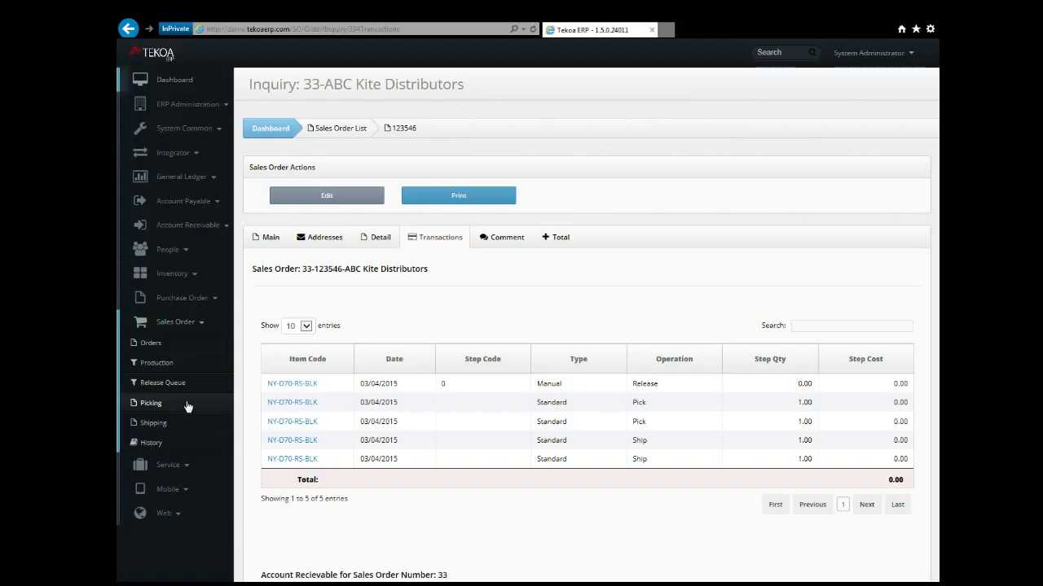
pyautogui.click(188, 406)
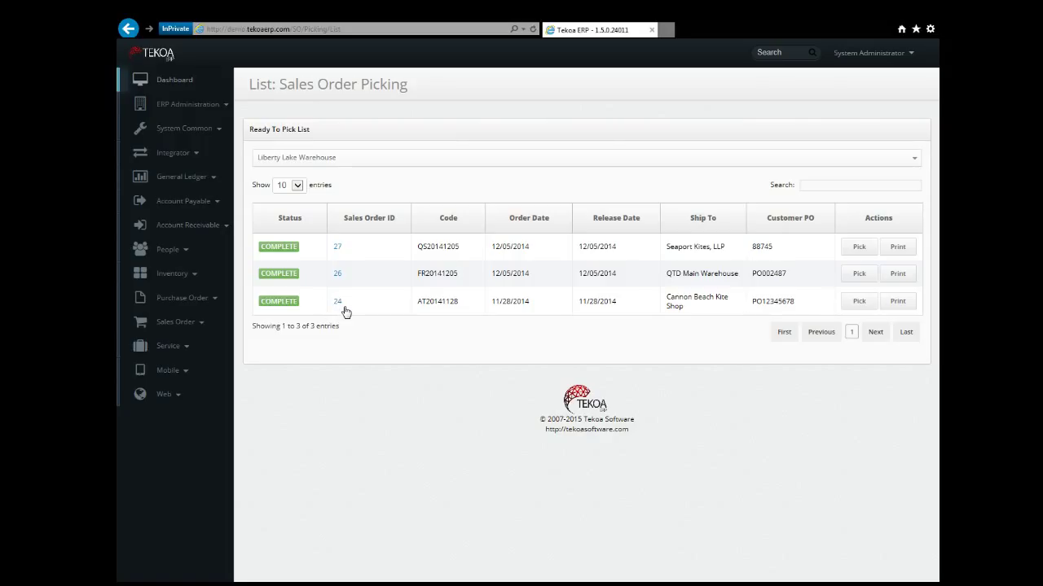
pyautogui.click(198, 326)
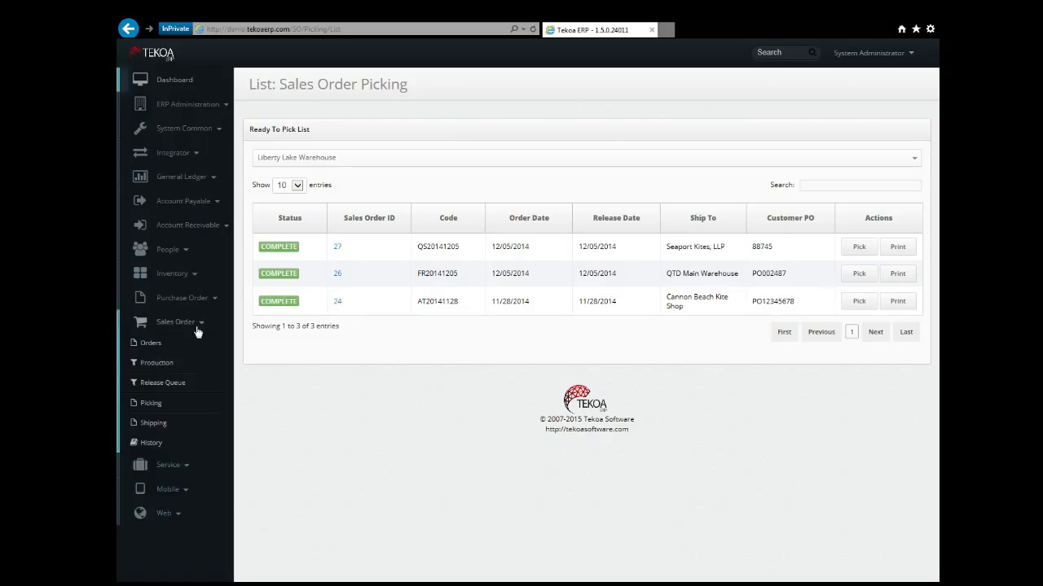
pyautogui.click(164, 424)
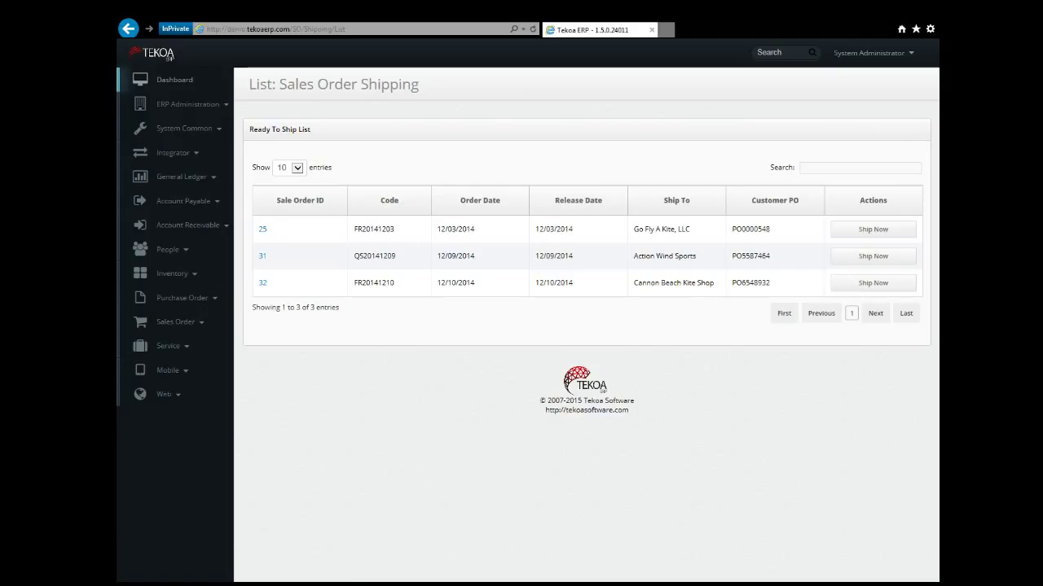
# Start the shipping entry for the Go Fly A Kite, LLC order and create a package shipped via FedEx Ground
pyautogui.click(875, 230)
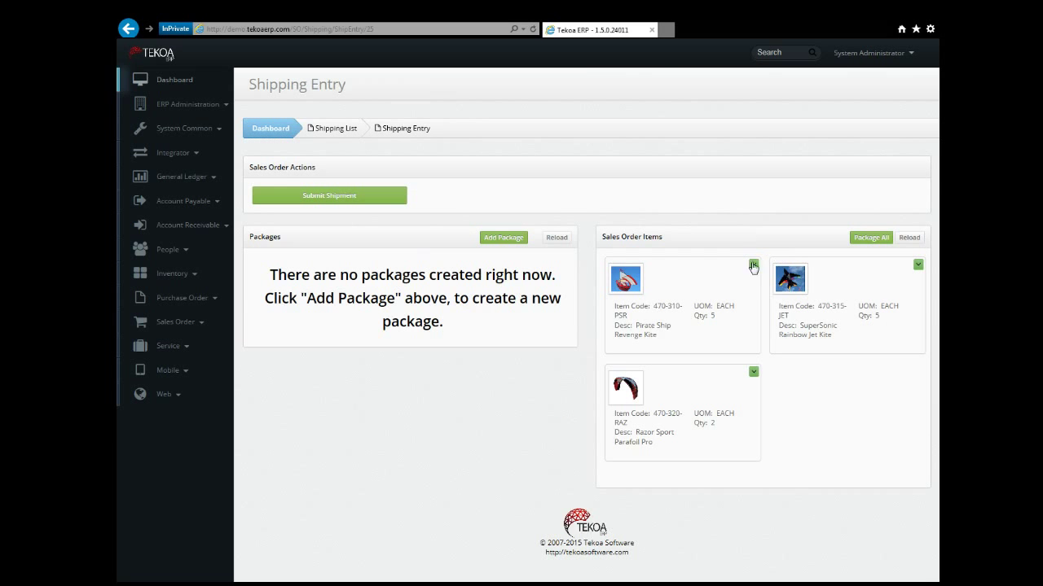
pyautogui.click(505, 238)
pyautogui.click(593, 173)
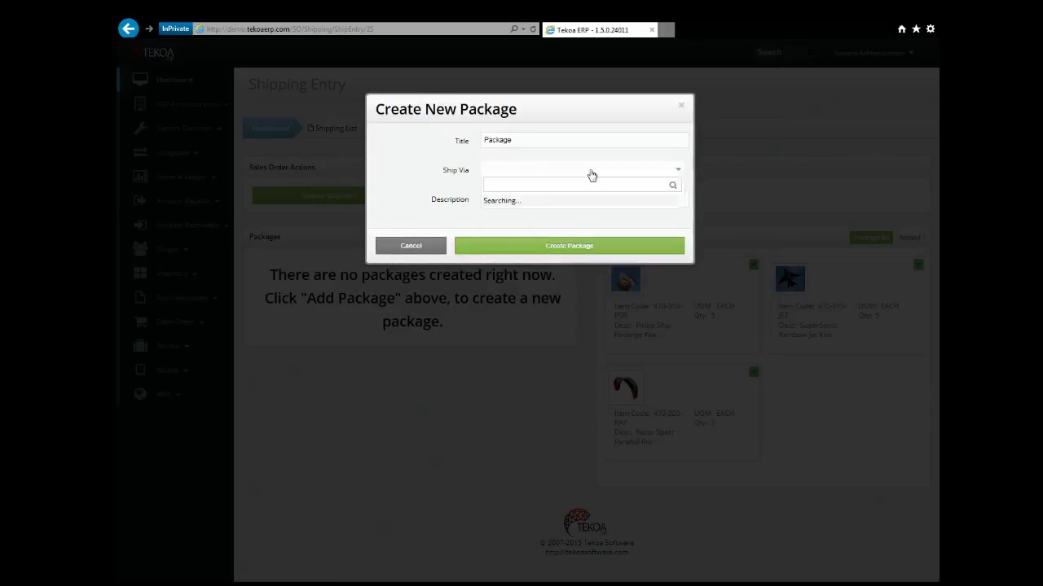
pyautogui.click(522, 220)
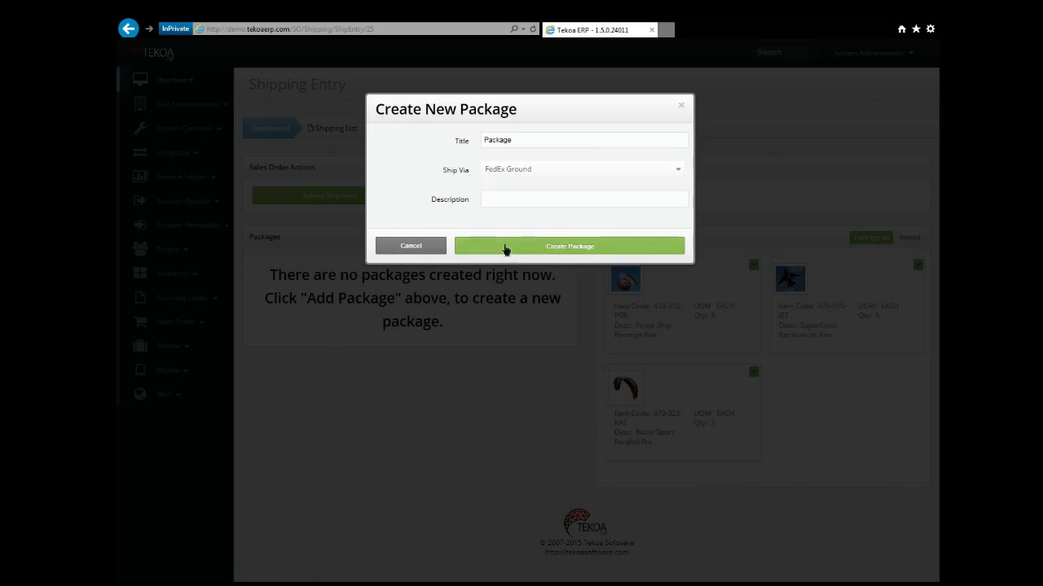
pyautogui.click(505, 248)
# Load the Pirate Ship Revenge Kite, SuperSonic Rainbow Jet Kite and Razor Sport Parafoil Pro into the package
pyautogui.moveTo(671, 296); pyautogui.dragTo(417, 282)
pyautogui.moveTo(657, 298); pyautogui.dragTo(414, 293)
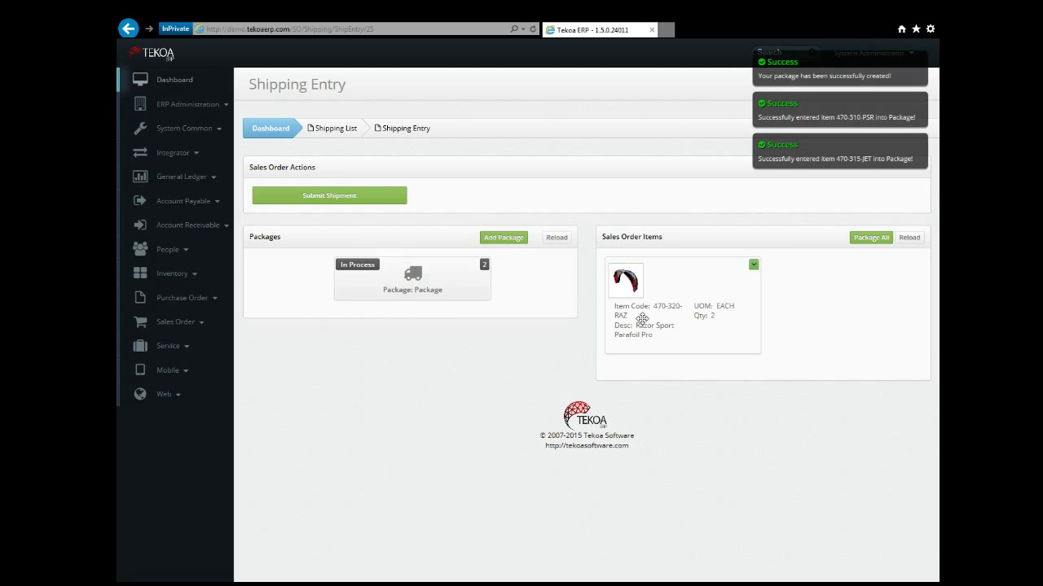
pyautogui.moveTo(643, 308); pyautogui.dragTo(413, 281)
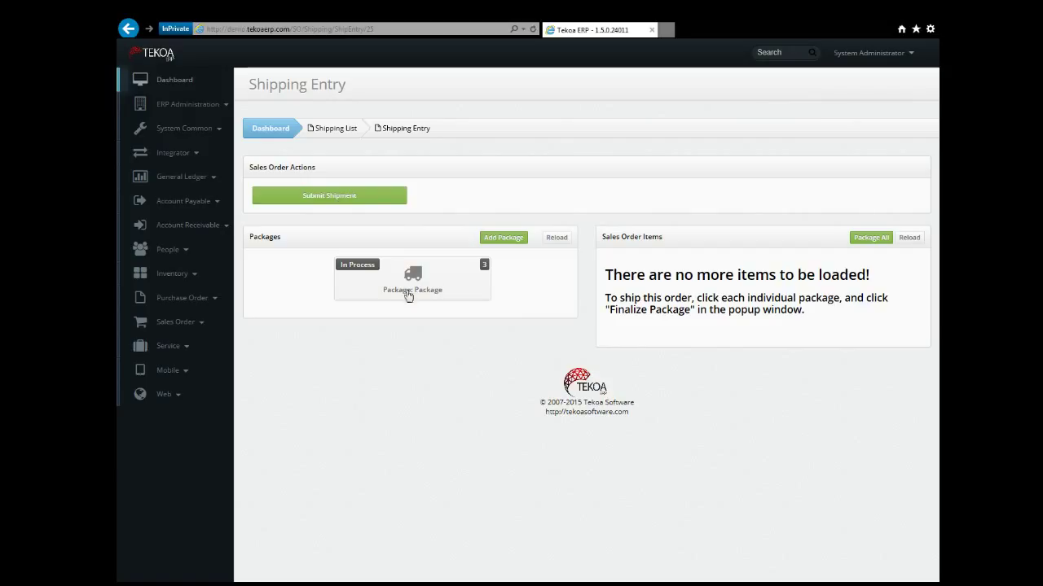
# Look over the available functions of the Sales Order and Service modules
pyautogui.click(199, 325)
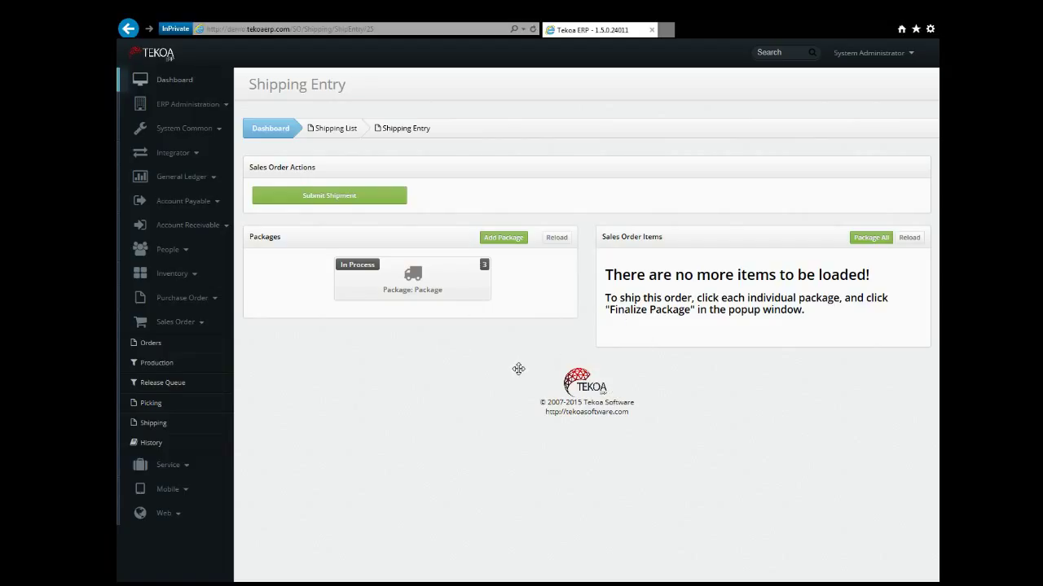
pyautogui.click(170, 469)
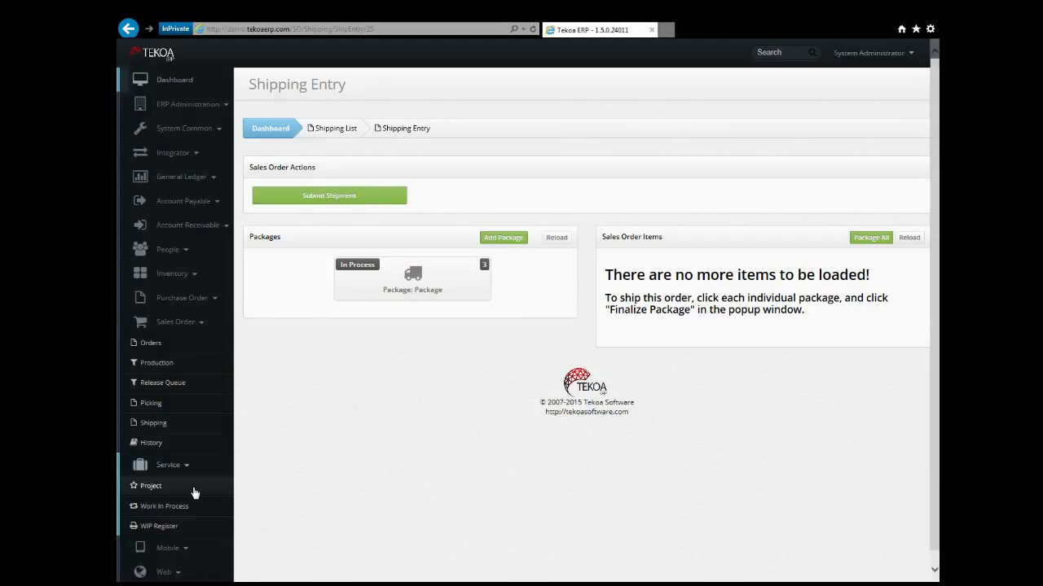
pyautogui.click(171, 471)
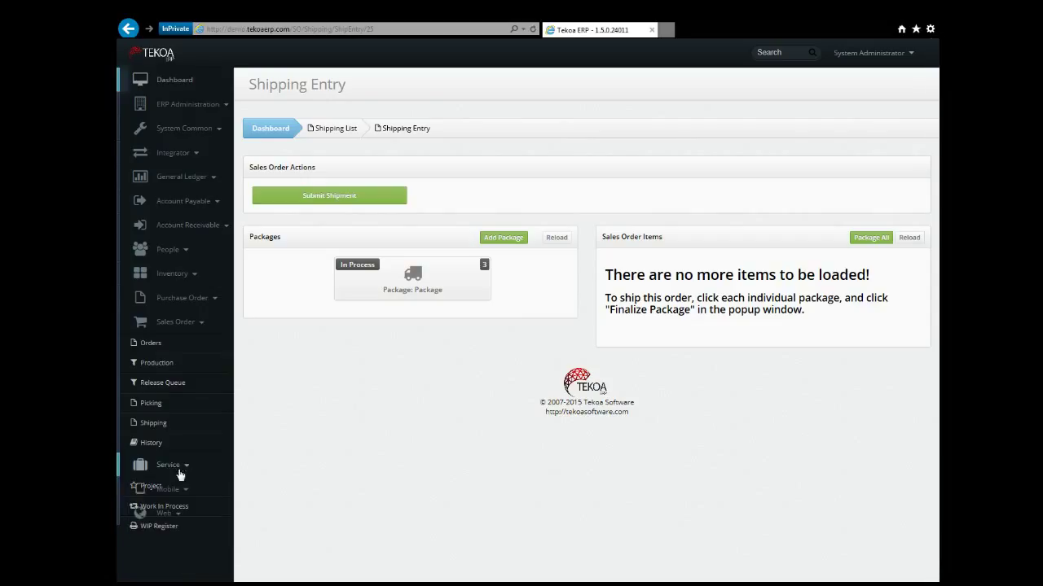
# Open the Mobile Dashboard and preview it at phone width by narrowing the browser window, then widen the window again
pyautogui.click(178, 492)
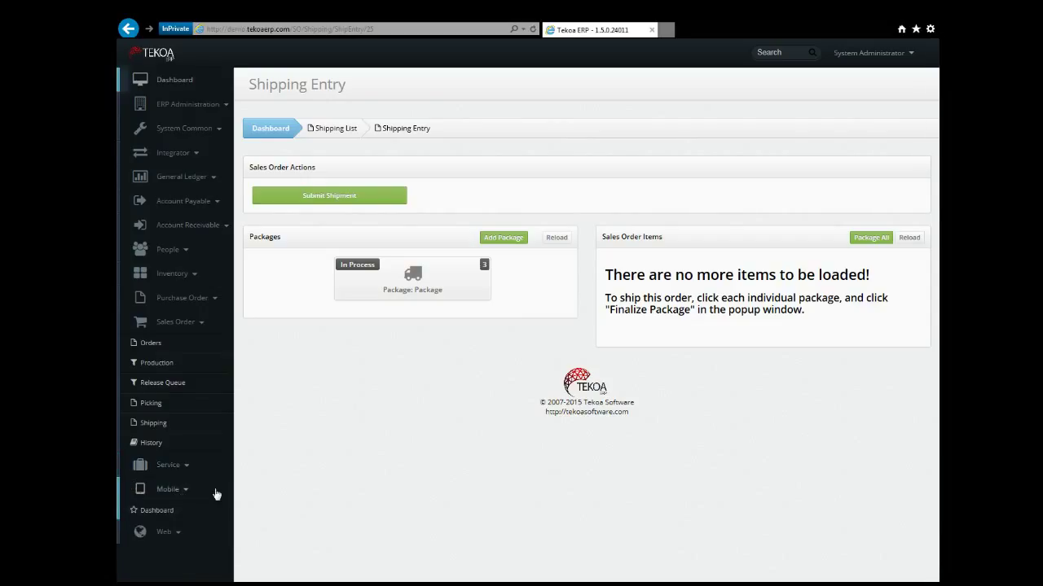
pyautogui.click(166, 509)
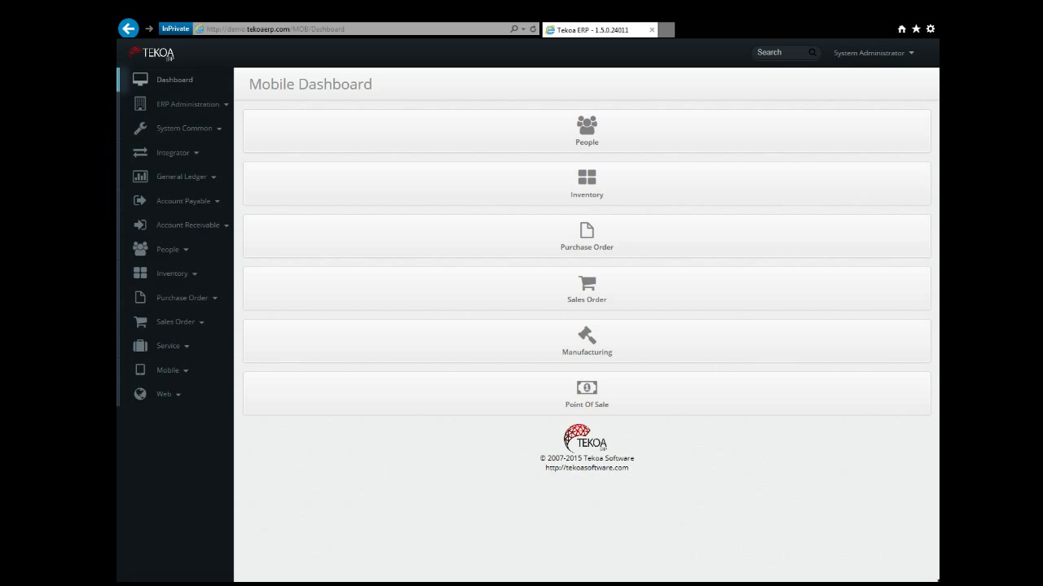
pyautogui.moveTo(937, 581); pyautogui.dragTo(650, 580)
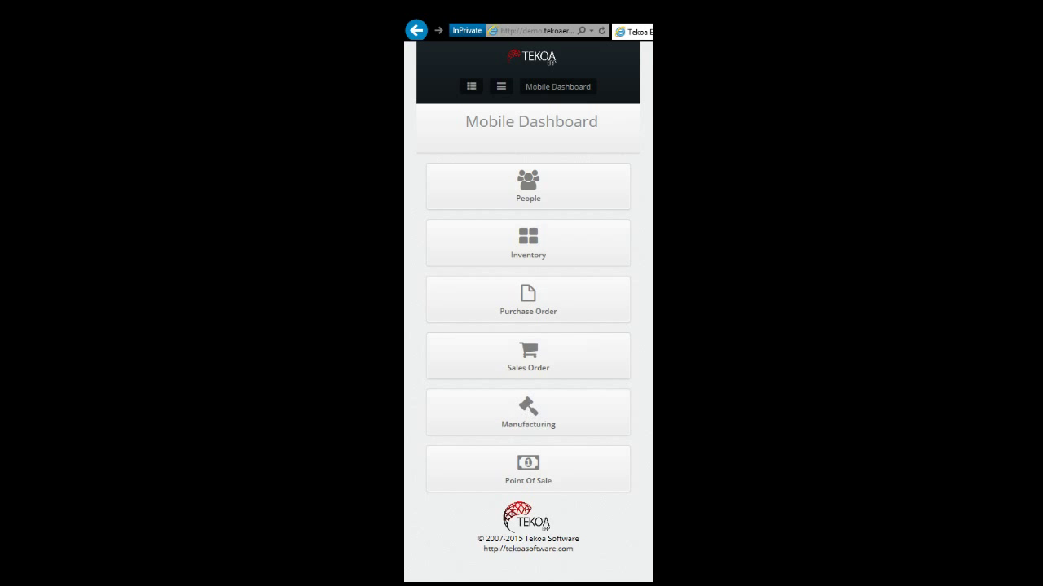
pyautogui.moveTo(650, 580); pyautogui.dragTo(894, 581)
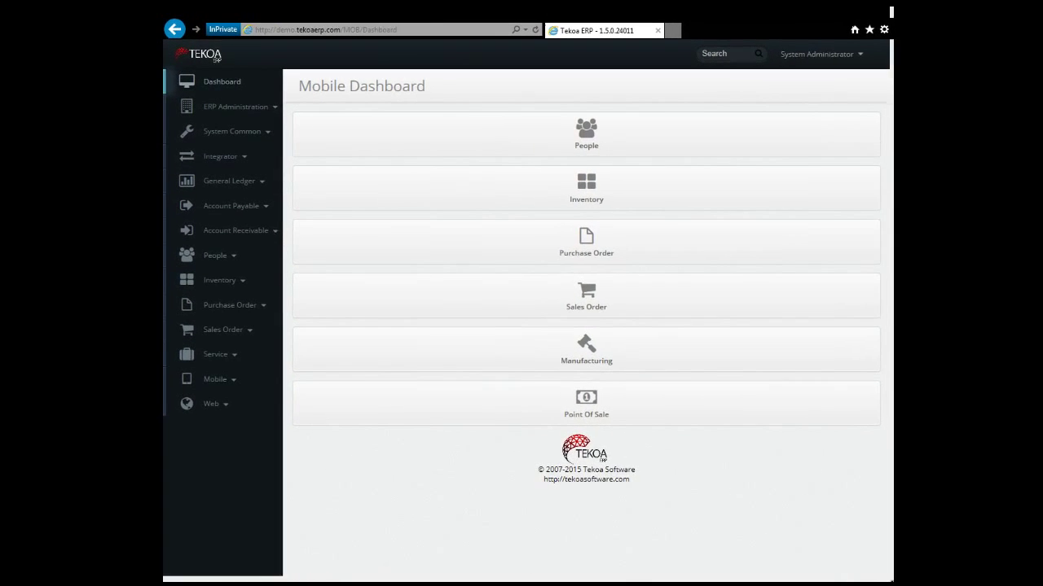